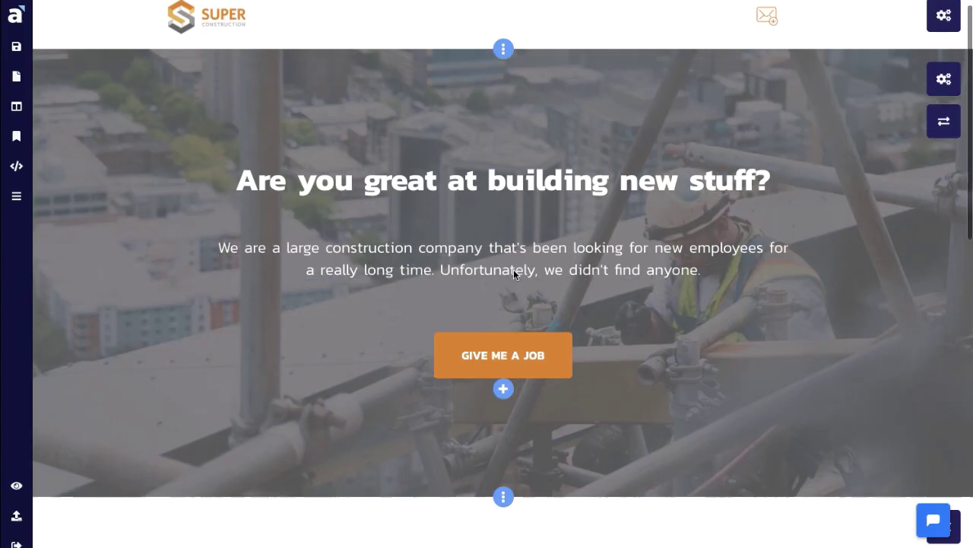
- Browse the Covers section templates in the block library below the hero
scroll(514, 269, "down", 1)
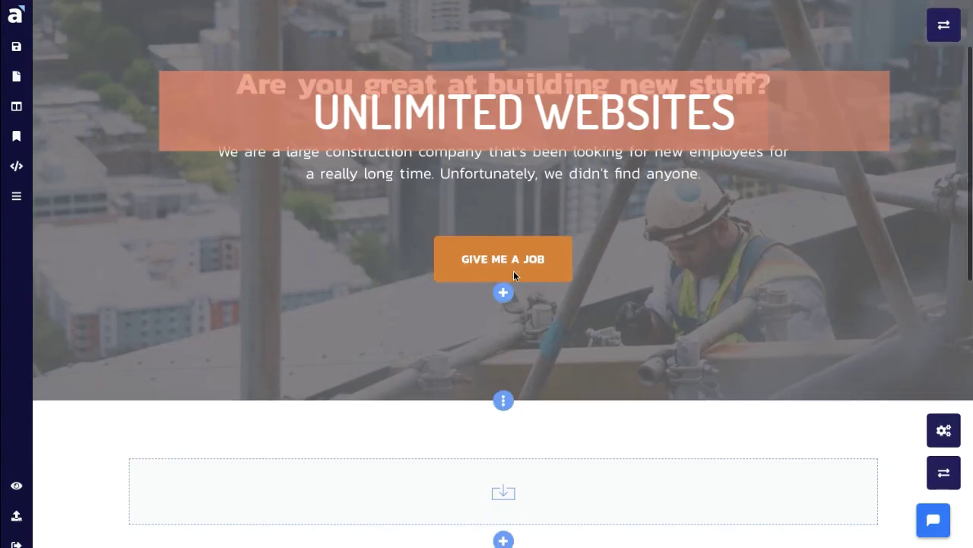
left_click(503, 400)
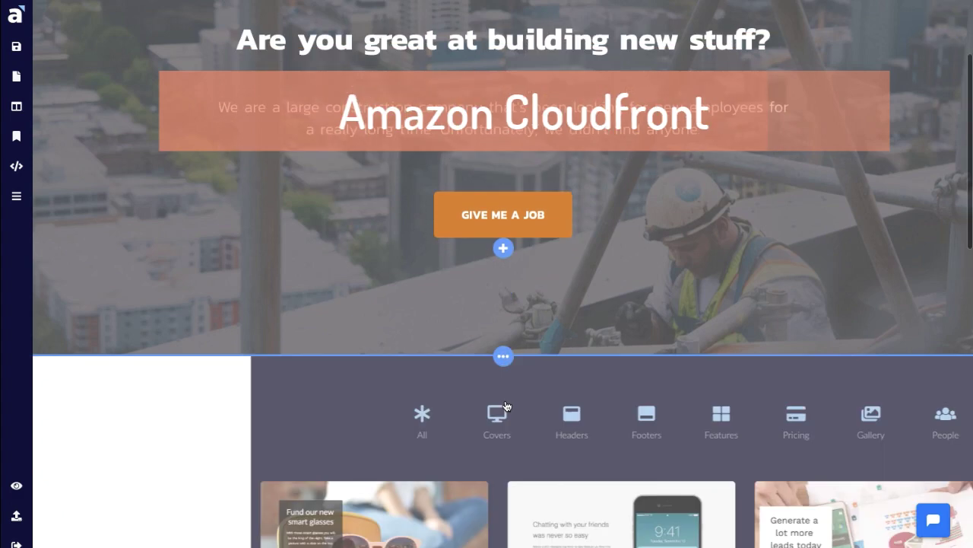
mouse_move(734, 237)
scroll(732, 232, "right", 10)
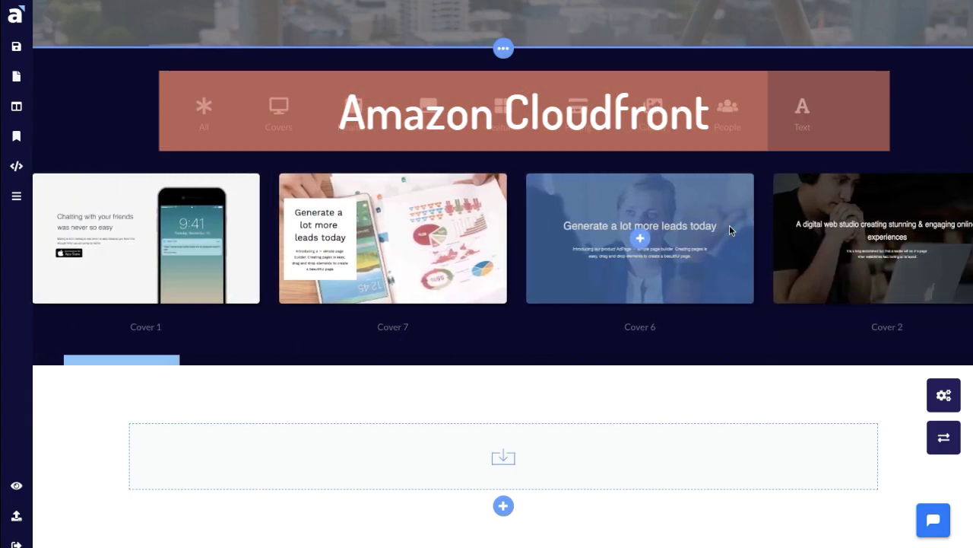
scroll(730, 230, "right", 3)
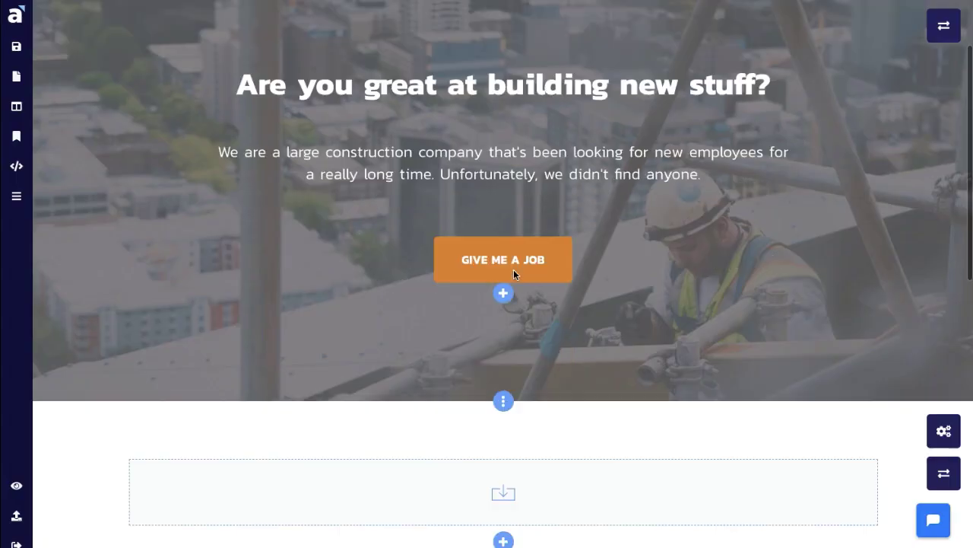
- Pick the Pricing section template from the block library, then go to the agency dashboard
left_click(503, 400)
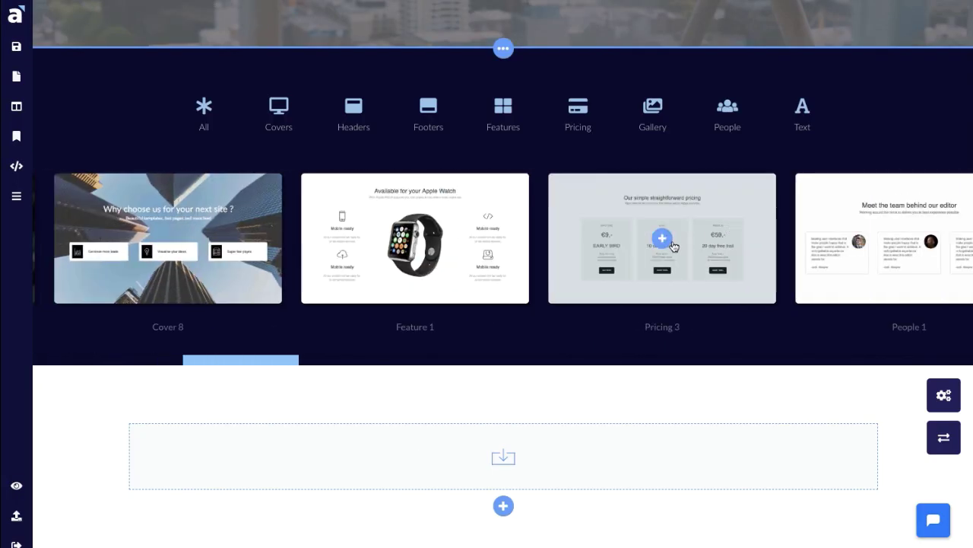
left_click(663, 246)
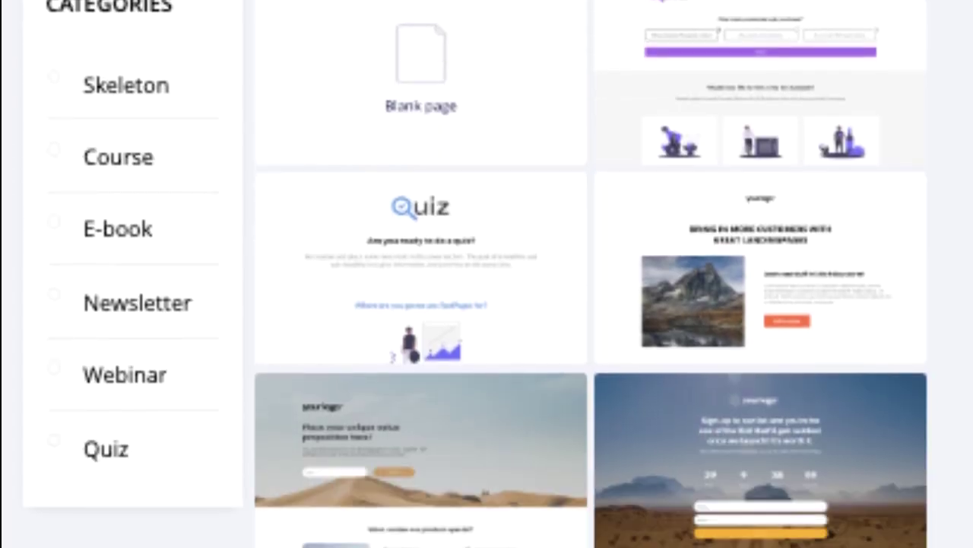
scroll(591, 274, "down", 10)
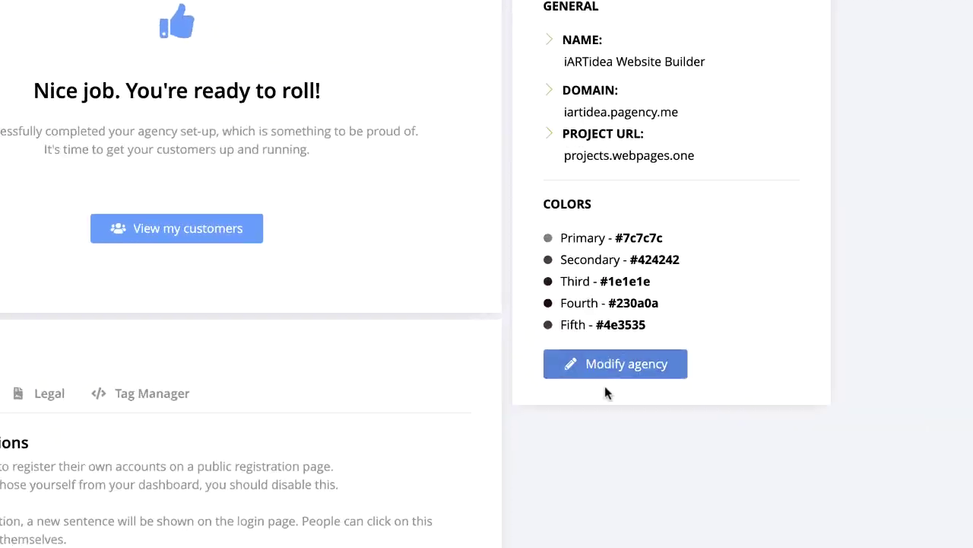
- Start modifying the agency set-up and advance past General and Images to the colours step
left_click(622, 397)
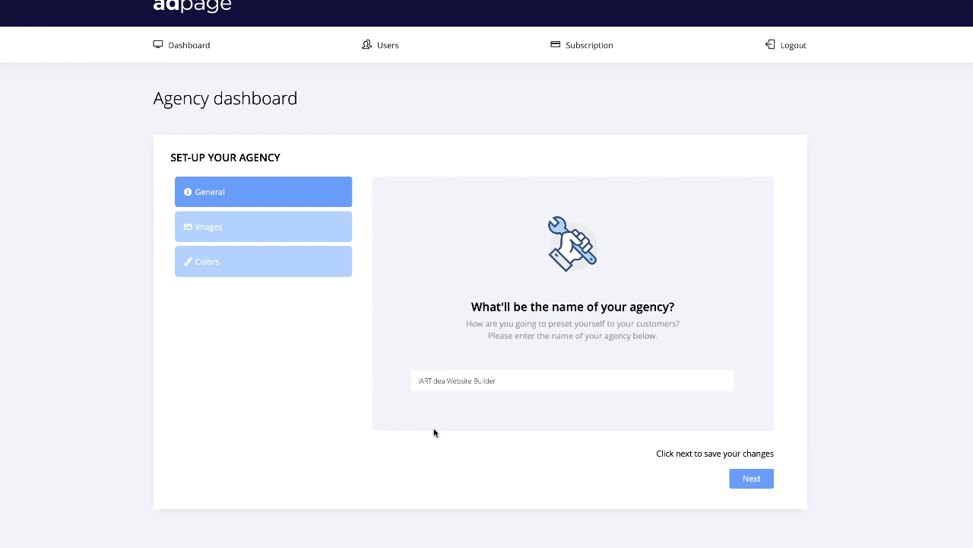
left_click(752, 478)
scroll(865, 444, "down", 1)
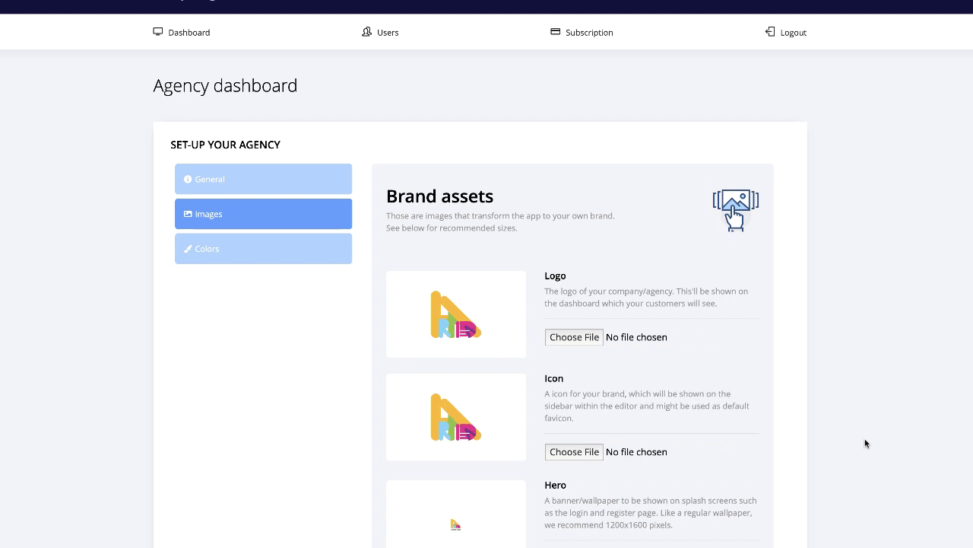
scroll(486, 433, "down", 1)
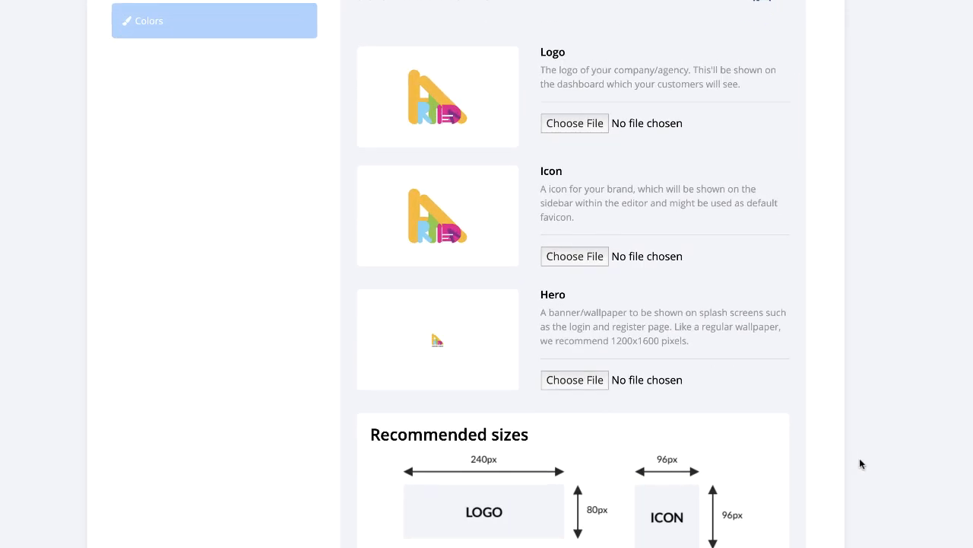
left_click(864, 478)
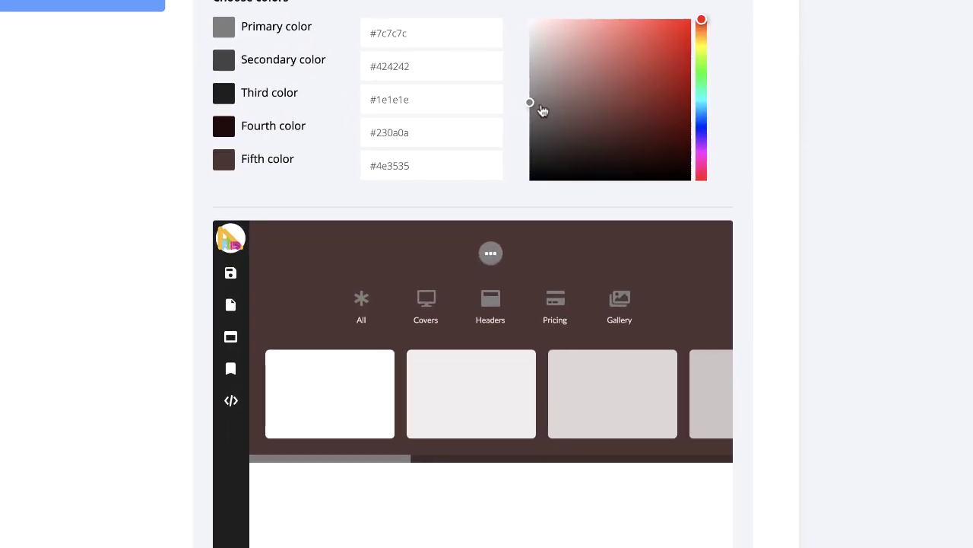
- Set brand colours to primary #707070, secondary #2b2b2b, third #191414 and fourth #2b1616
left_click(616, 285)
left_click_drag(553, 105, 487, 152)
left_click(431, 99)
left_click_drag(626, 109, 551, 168)
left_click(606, 102)
left_click(580, 154)
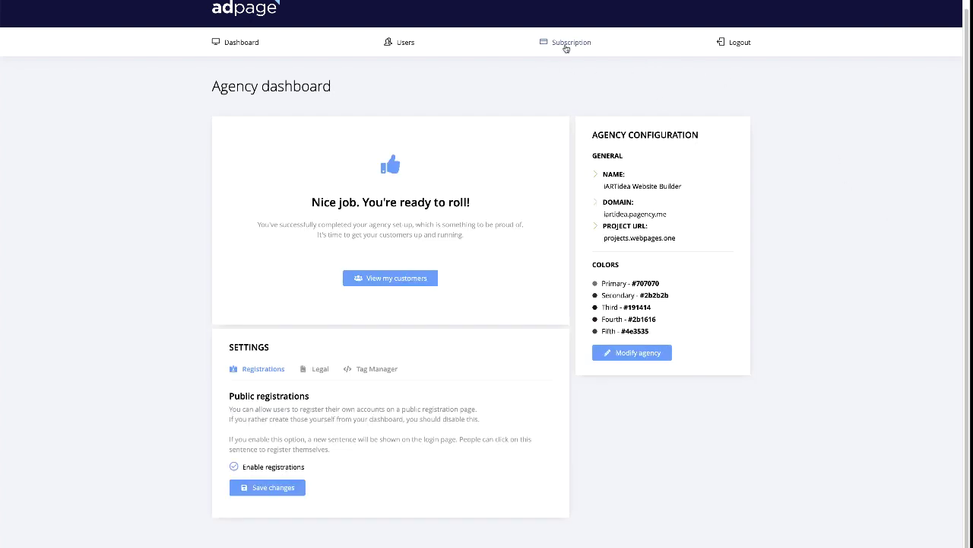
- View the free Lifetime 5 users subscription plan, then go to the Users page
left_click(567, 43)
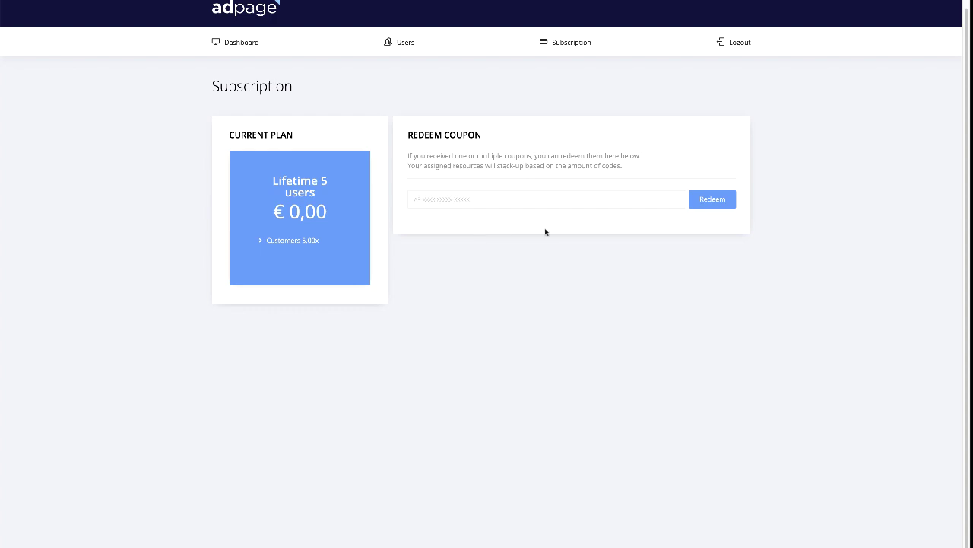
left_click(403, 46)
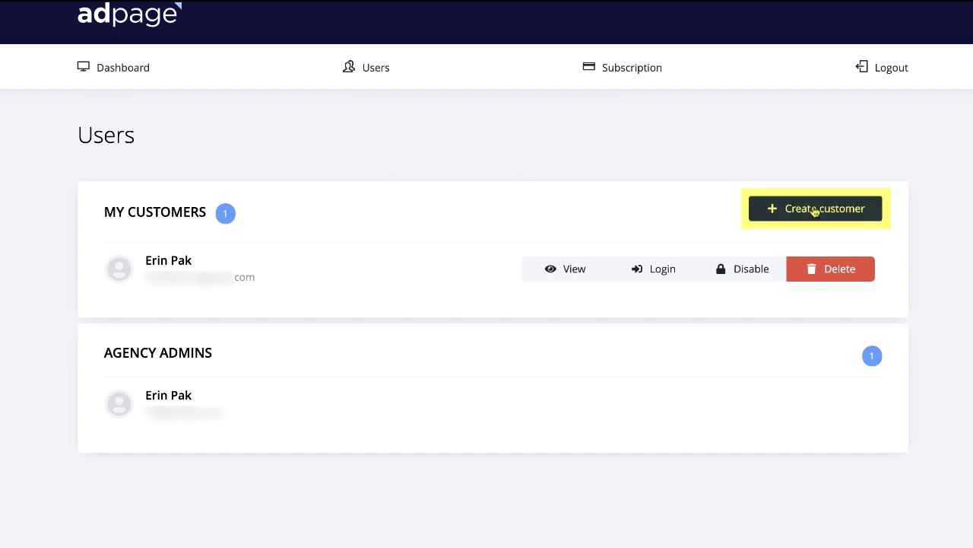
left_click(844, 215)
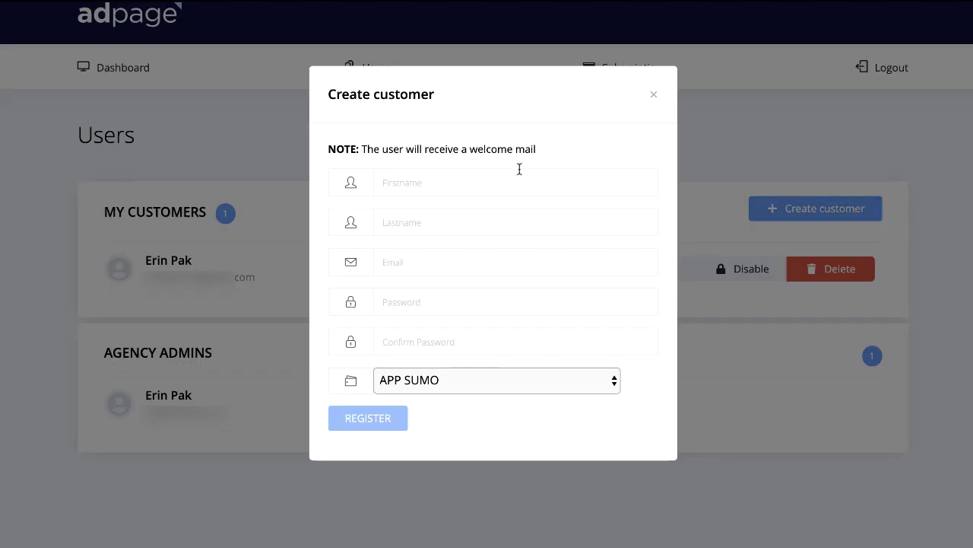
left_click(653, 94)
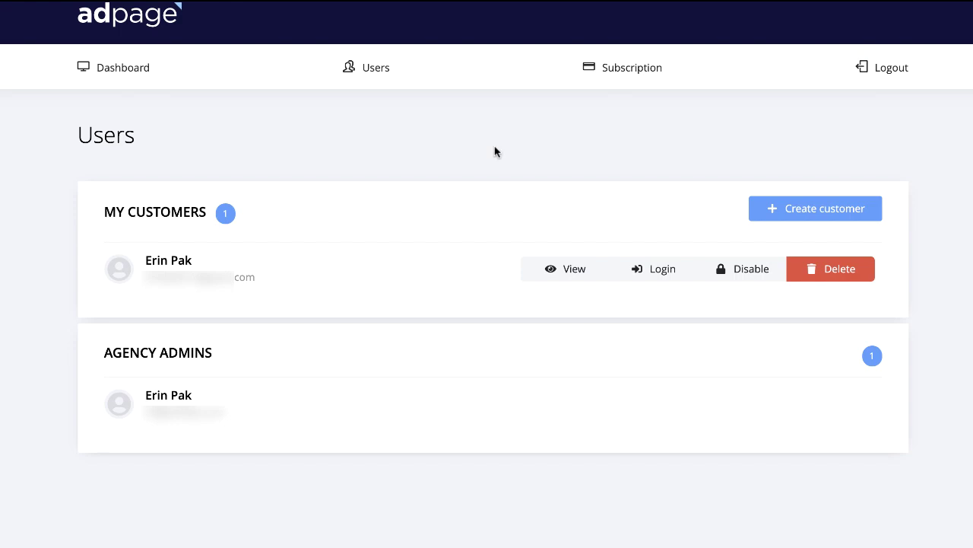
left_click(580, 275)
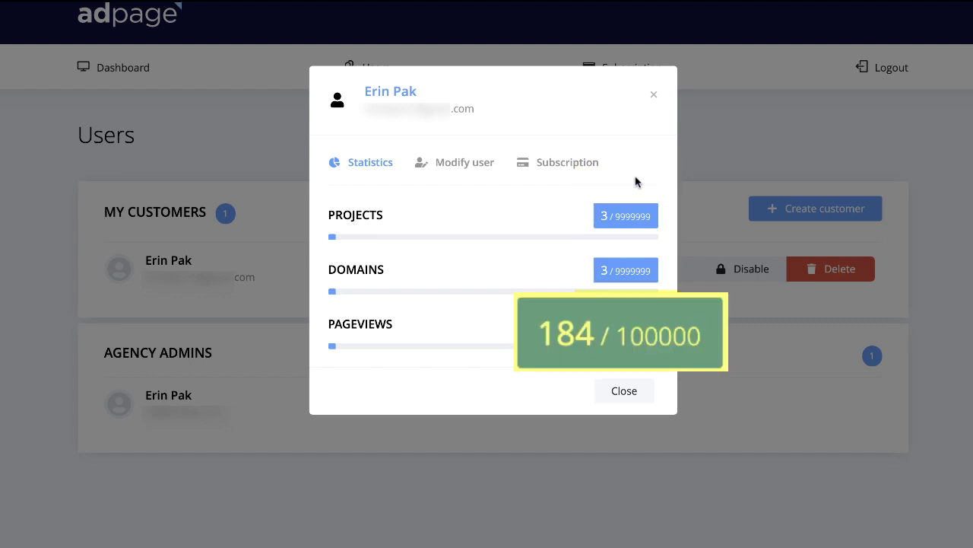
left_click(485, 171)
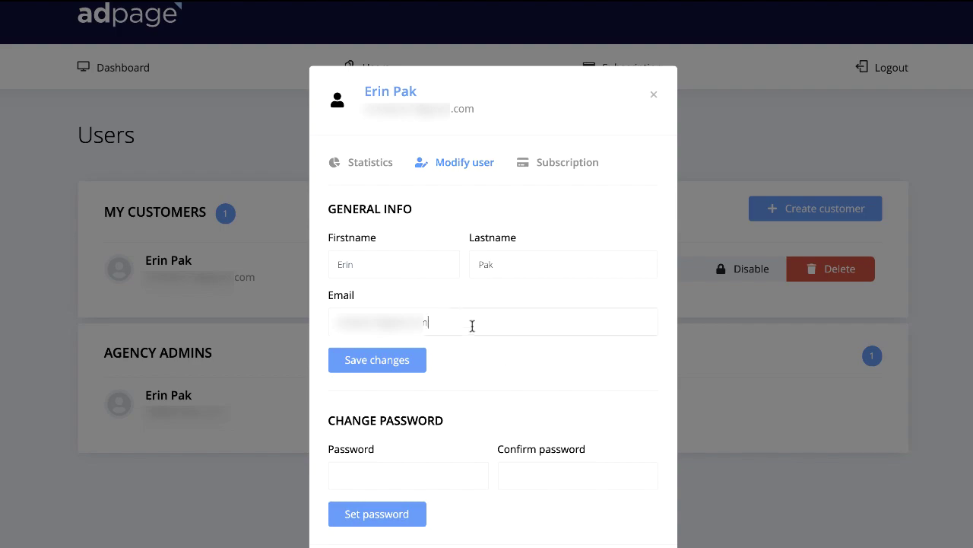
key("Escape")
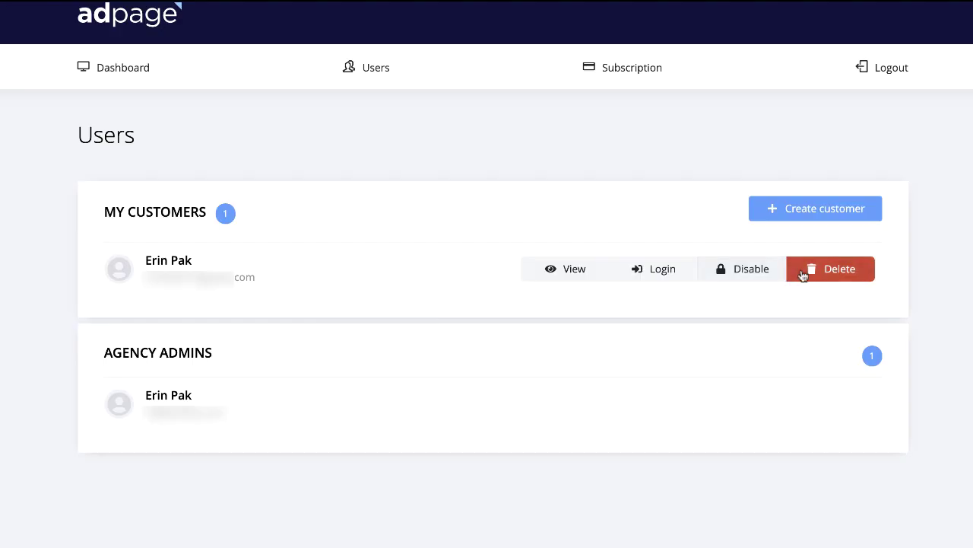
- Log in as the customer, sign back in via the branded login, and open their Settings
left_click(680, 275)
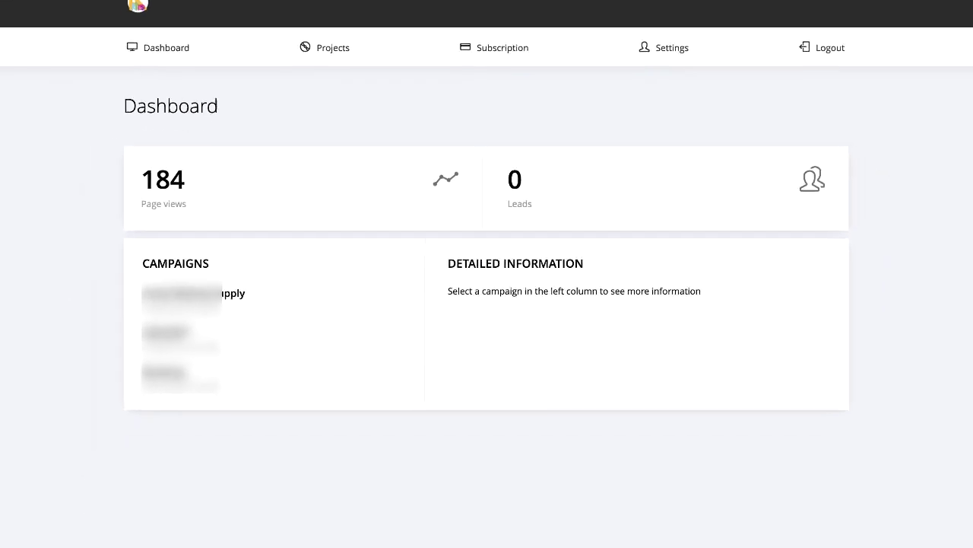
mouse_move(597, 534)
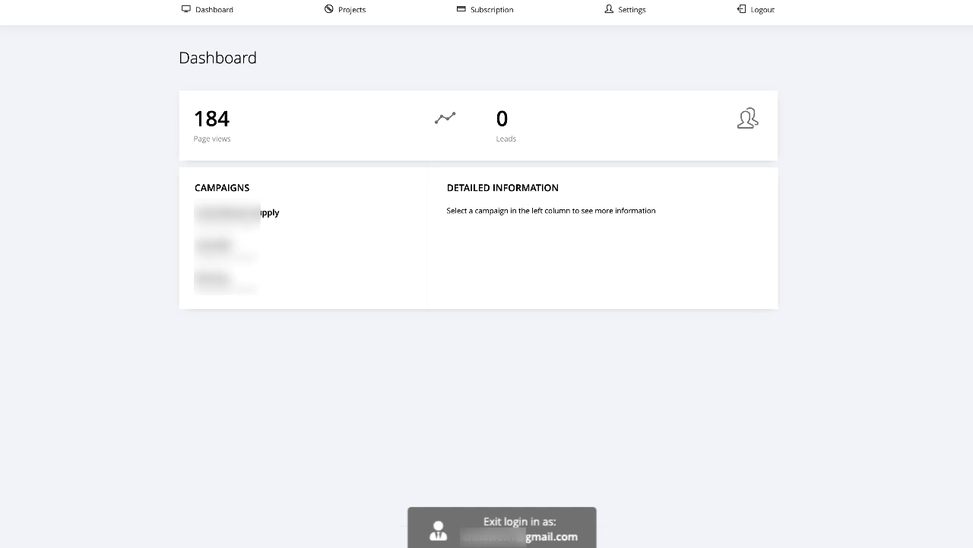
left_click(762, 10)
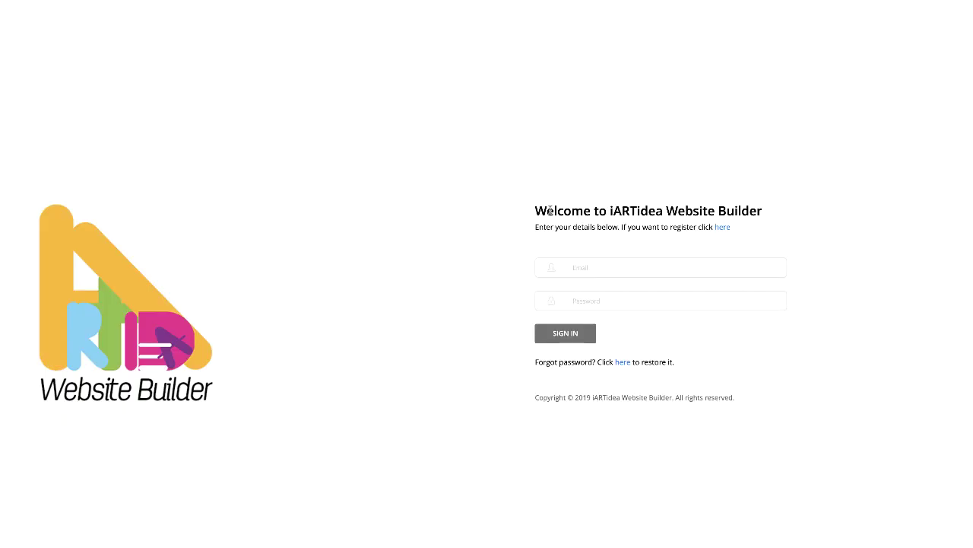
mouse_move(608, 210)
left_mouse_down()
mouse_move(782, 214)
mouse_move(610, 211)
left_mouse_up()
left_click(209, 277)
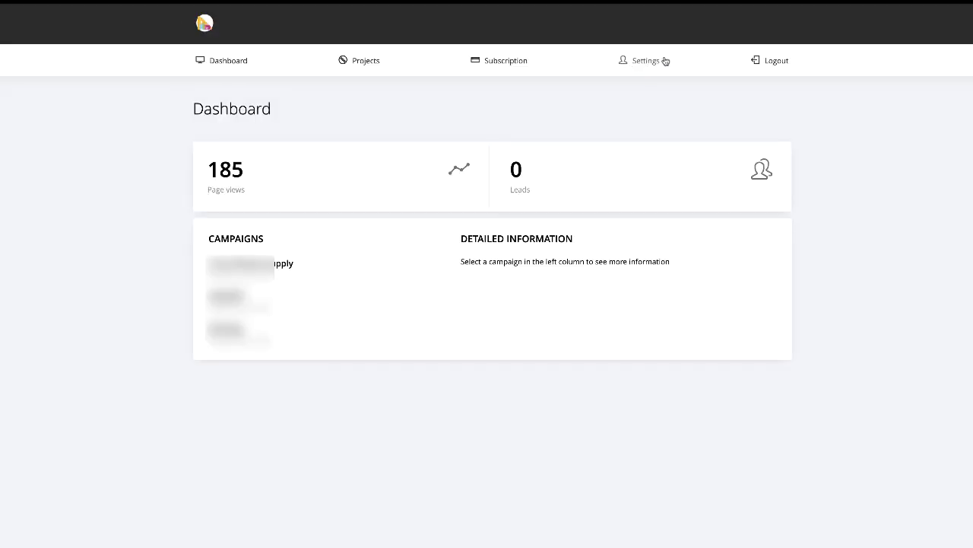
left_click(666, 61)
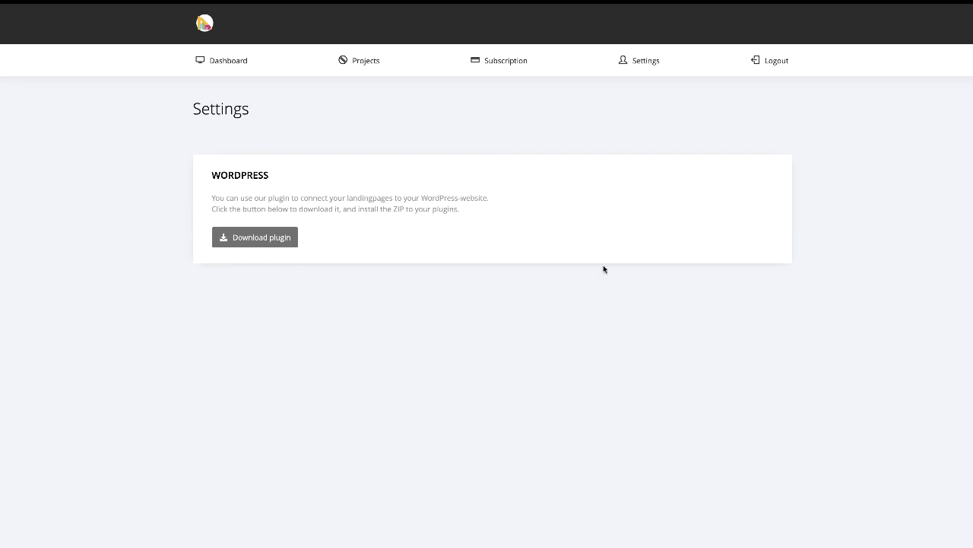
- From the projects list, glance at the first project's options, then create a new project
left_click(366, 62)
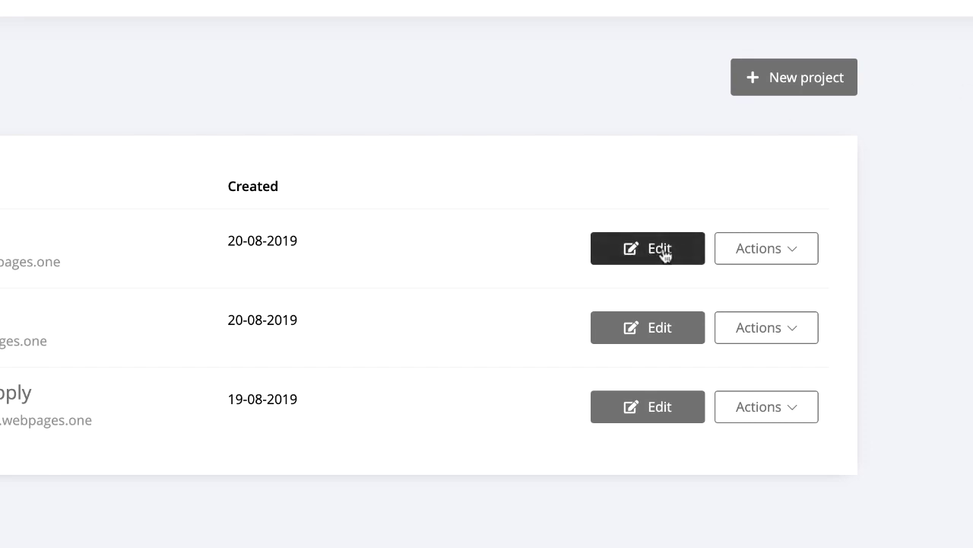
left_click(806, 252)
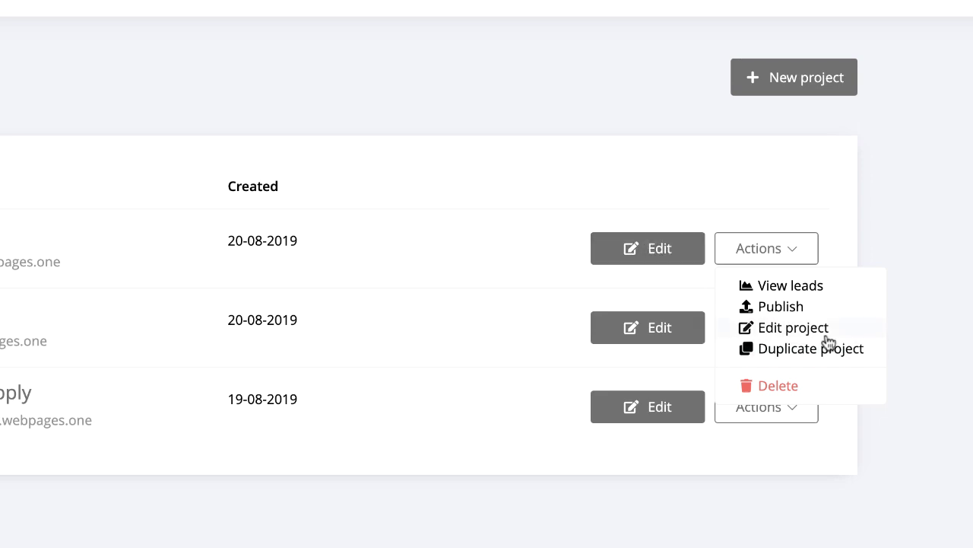
left_click(839, 356)
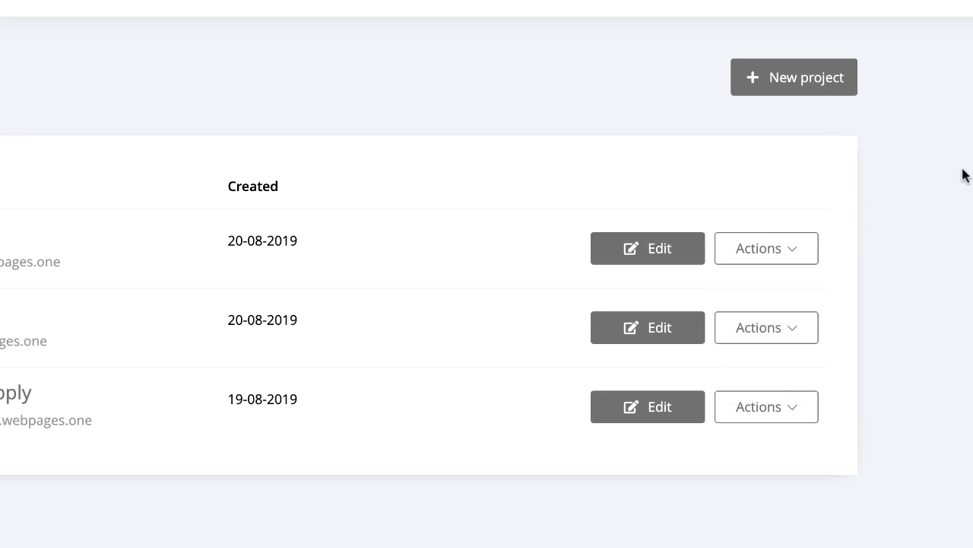
left_click(802, 79)
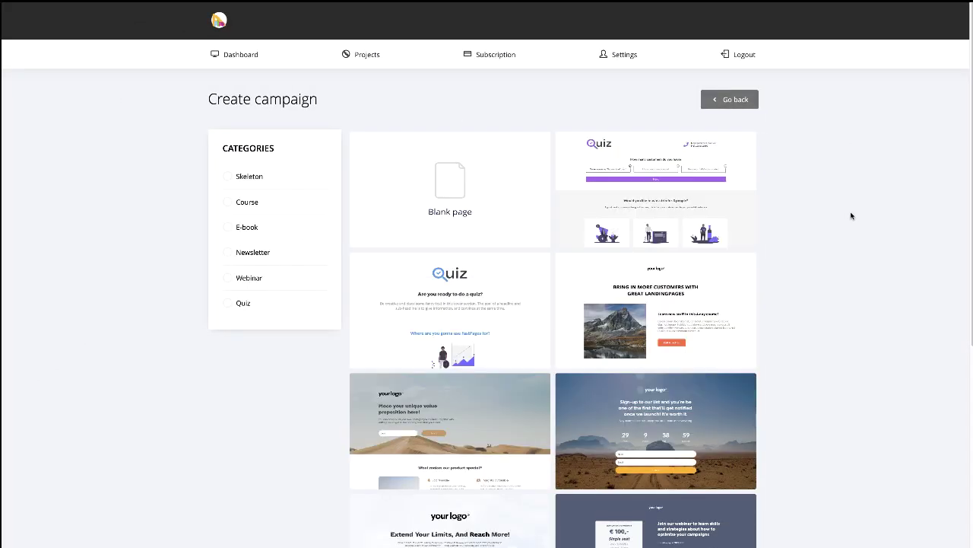
- Preview the webdeveloper course template and choose Use blueprint
scroll(851, 213, "down", 7)
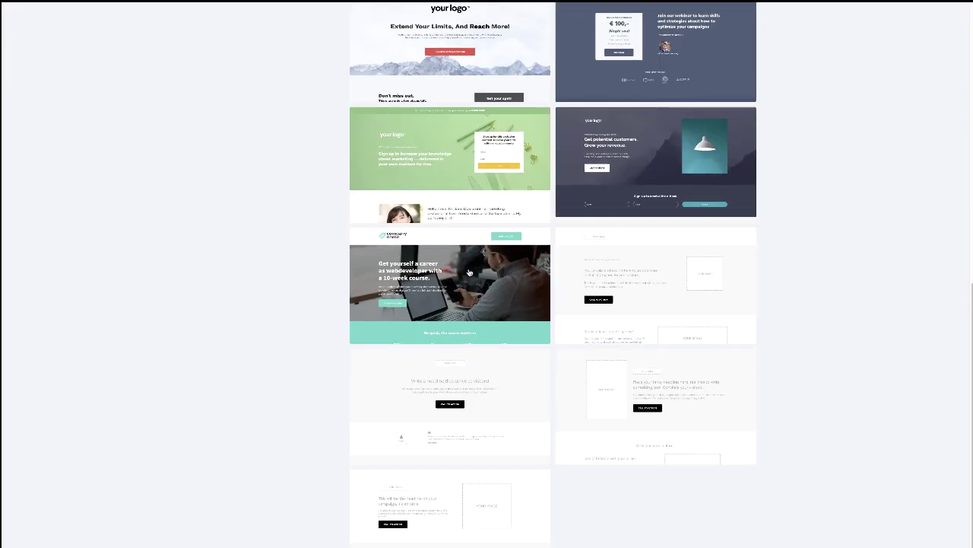
left_click(469, 272)
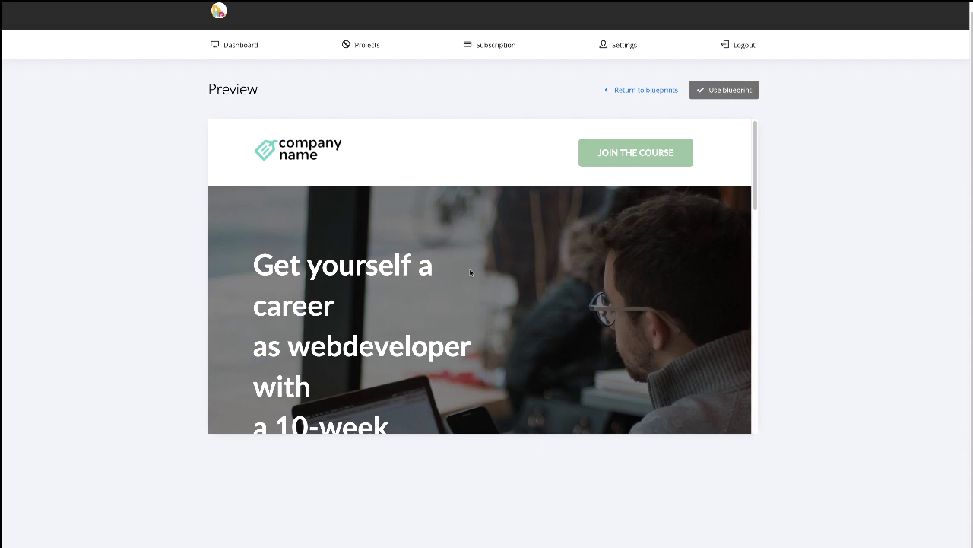
scroll(477, 273, "down", 15)
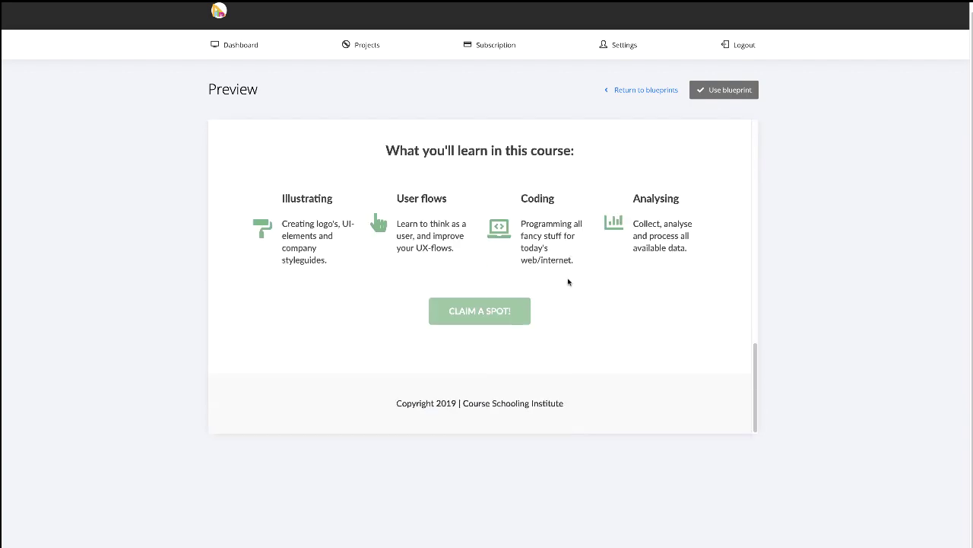
scroll(569, 278, "up", 15)
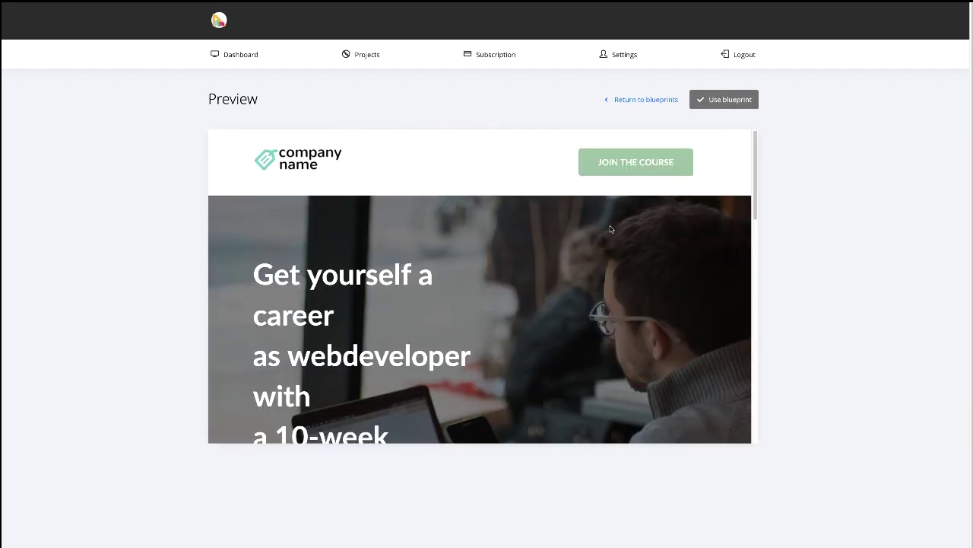
left_click(725, 104)
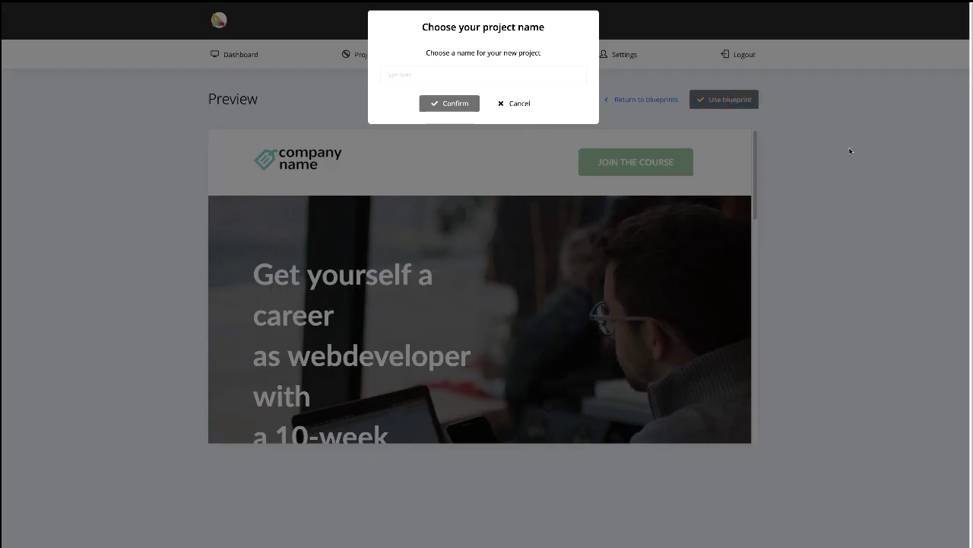
- Confirm the project name and list the project's Home and Thanks pages
left_click(442, 106)
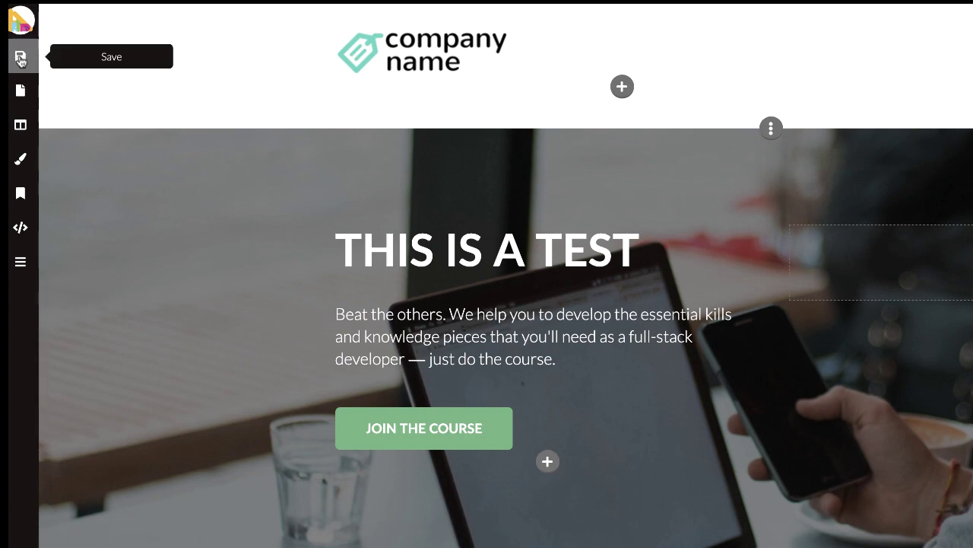
left_click(22, 91)
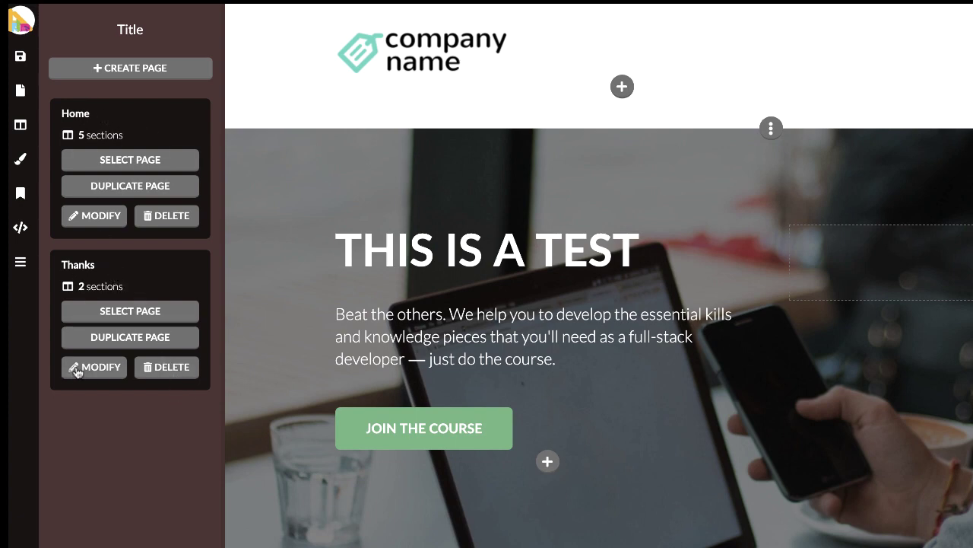
- Delete the Thanks page, leaving only Home, and list Home's five sections
left_click(171, 373)
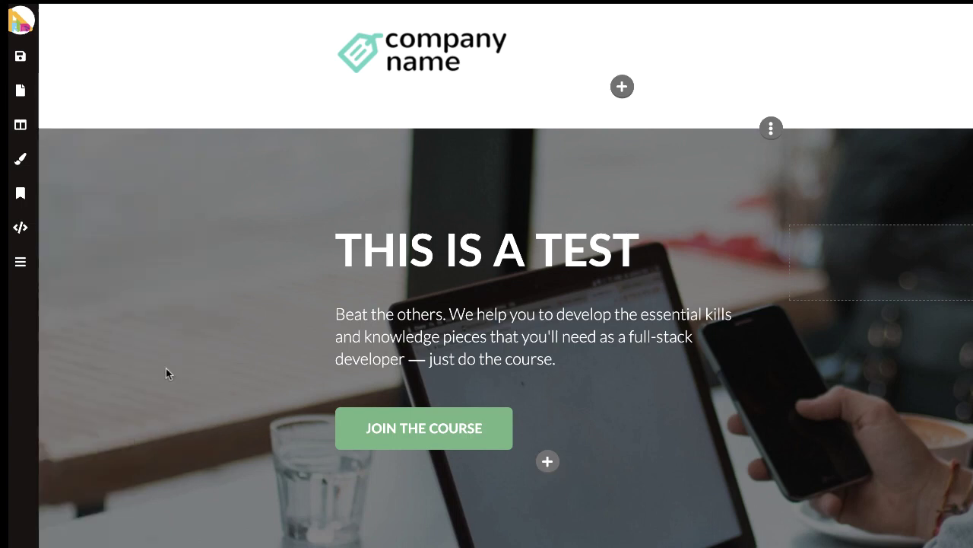
left_click(22, 91)
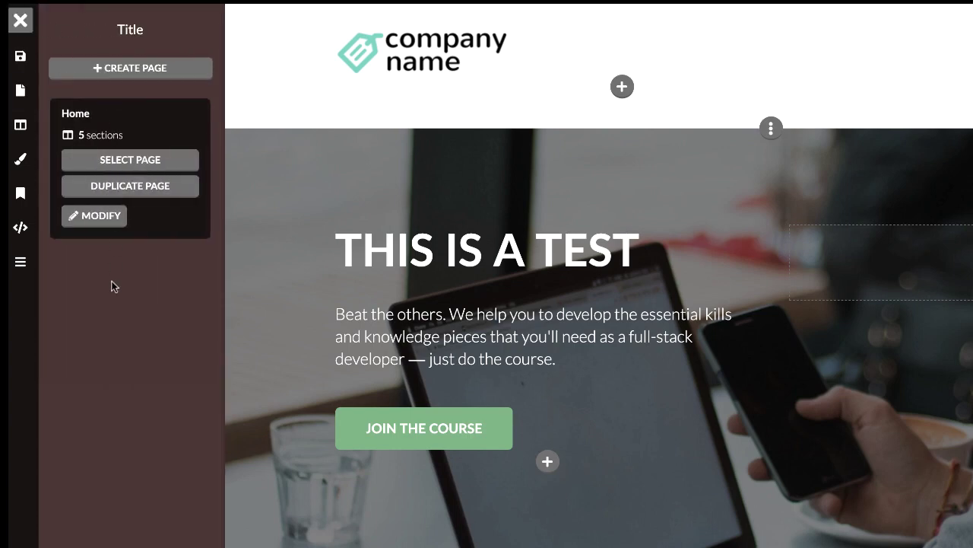
left_click(21, 125)
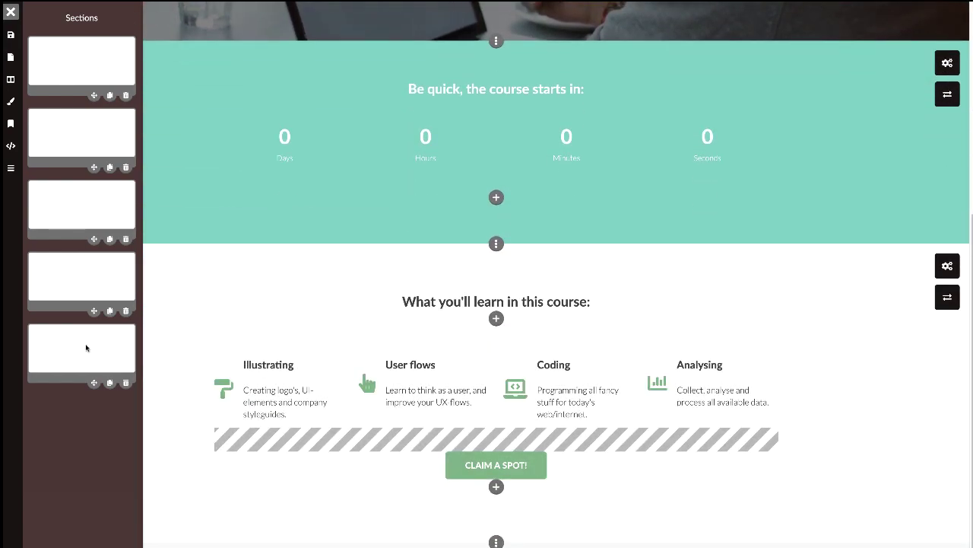
- Drag the fifth section thumbnail up to fourth place
left_click_drag(92, 382, 93, 273)
- Set both the headings and paragraph fonts to Khand in Appearance
left_click(12, 101)
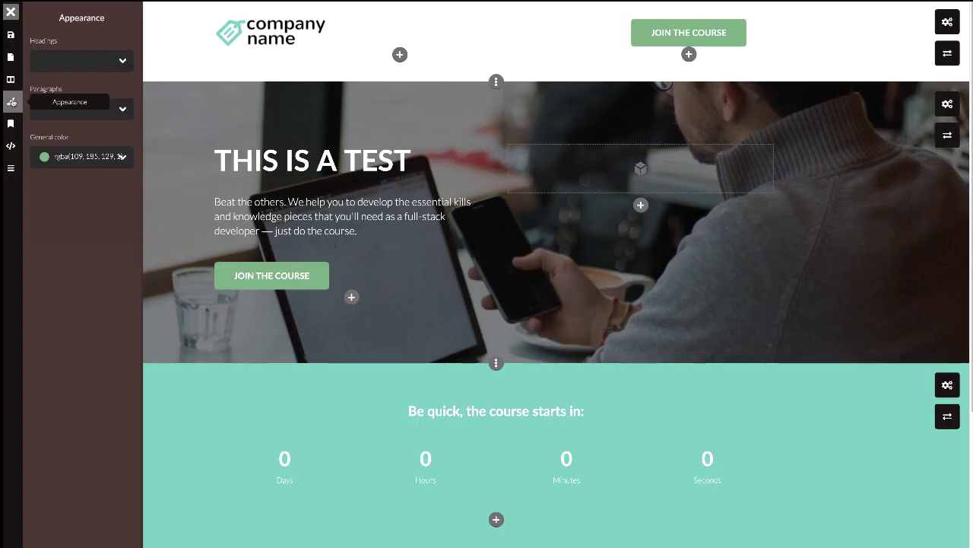
left_click(122, 62)
left_click(75, 91)
left_click(80, 61)
scroll(86, 152, "down", 5)
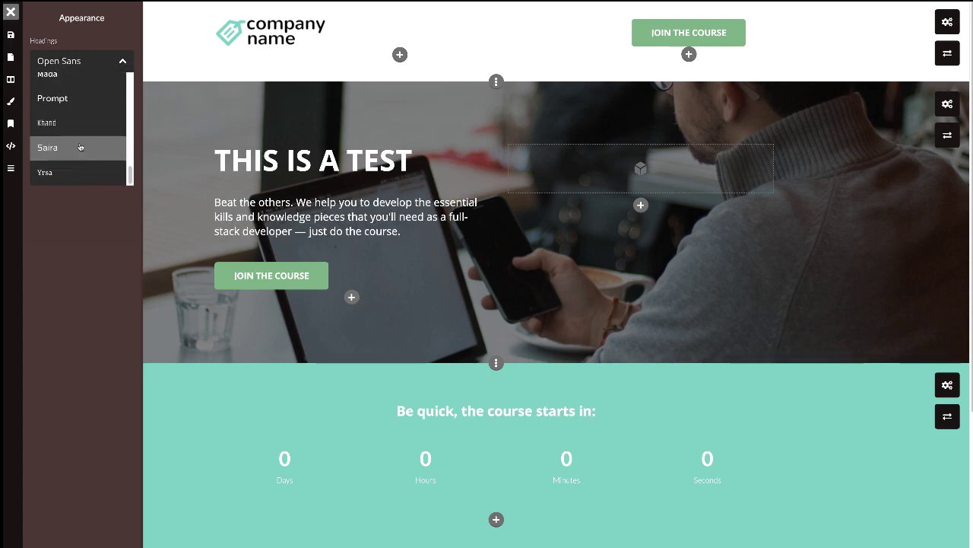
left_click(64, 123)
left_click(91, 108)
scroll(80, 206, "down", 5)
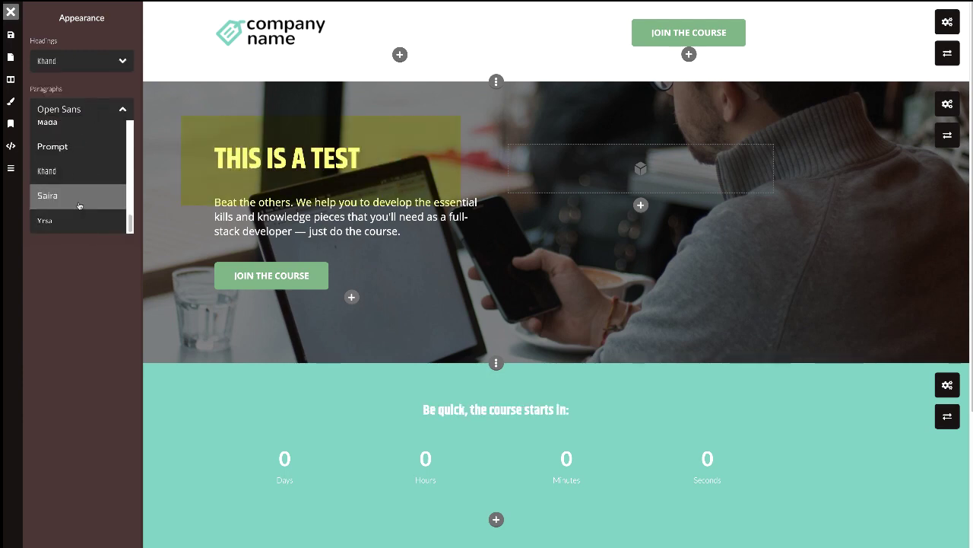
left_click(65, 178)
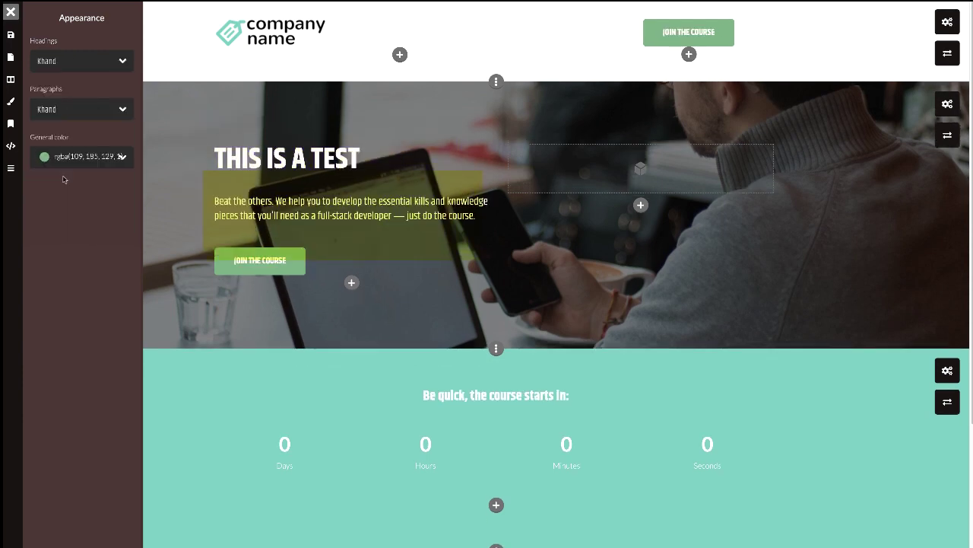
- Make the general colour Red, then bring up the SEO options showing page title Home
left_click(107, 160)
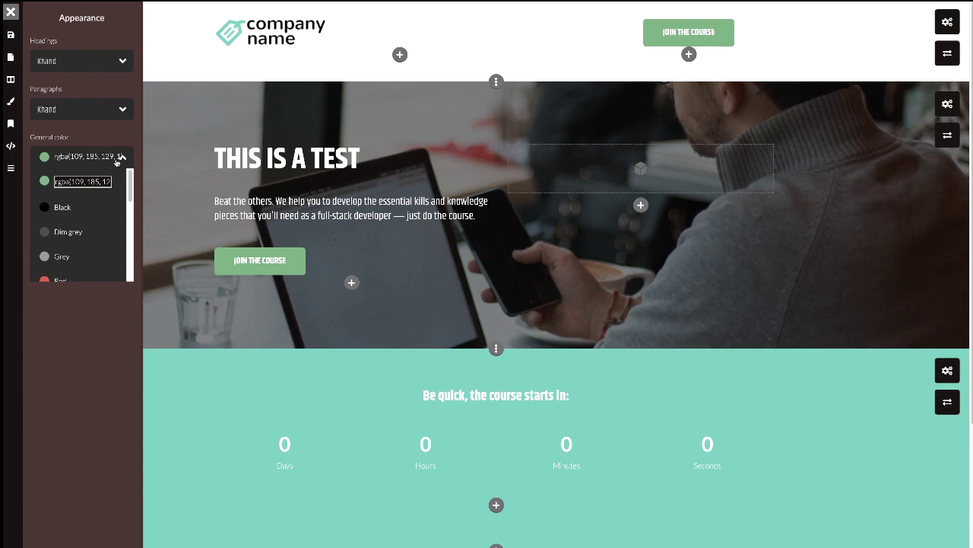
scroll(50, 202, "down", 3)
left_click(47, 197)
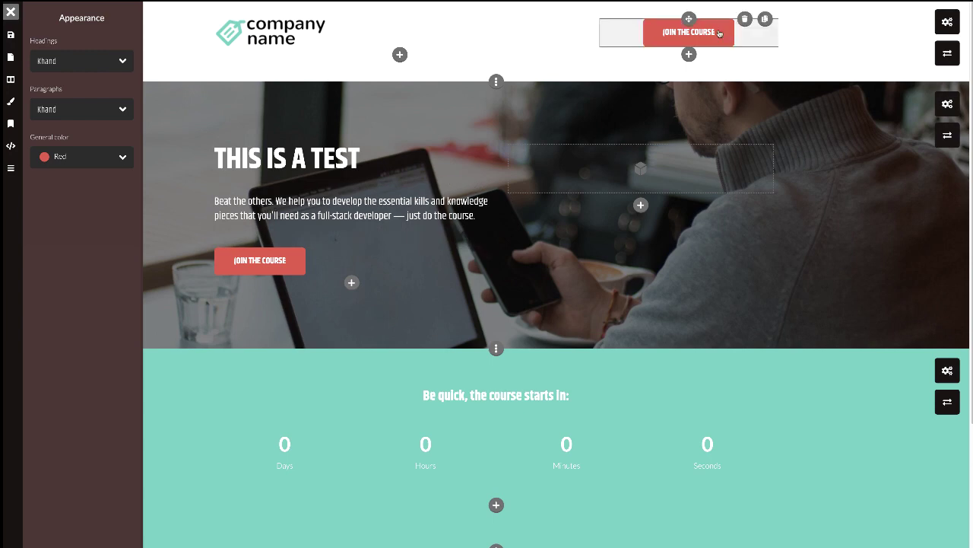
scroll(274, 380, "down", 4)
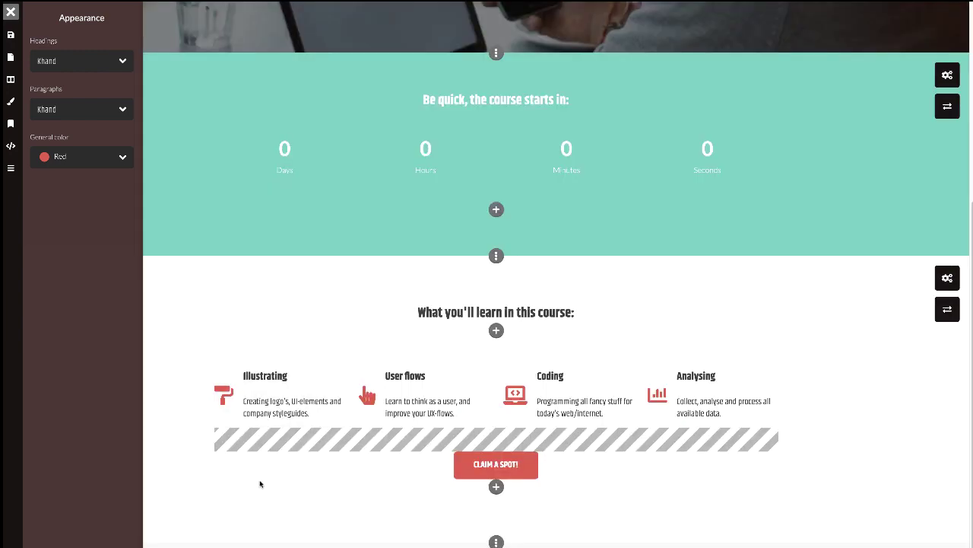
left_click(80, 157)
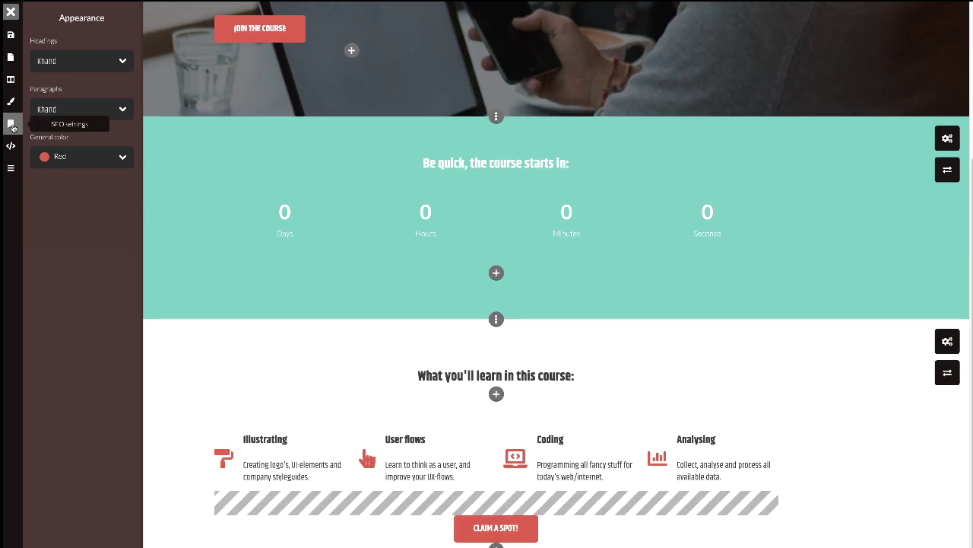
left_click(11, 125)
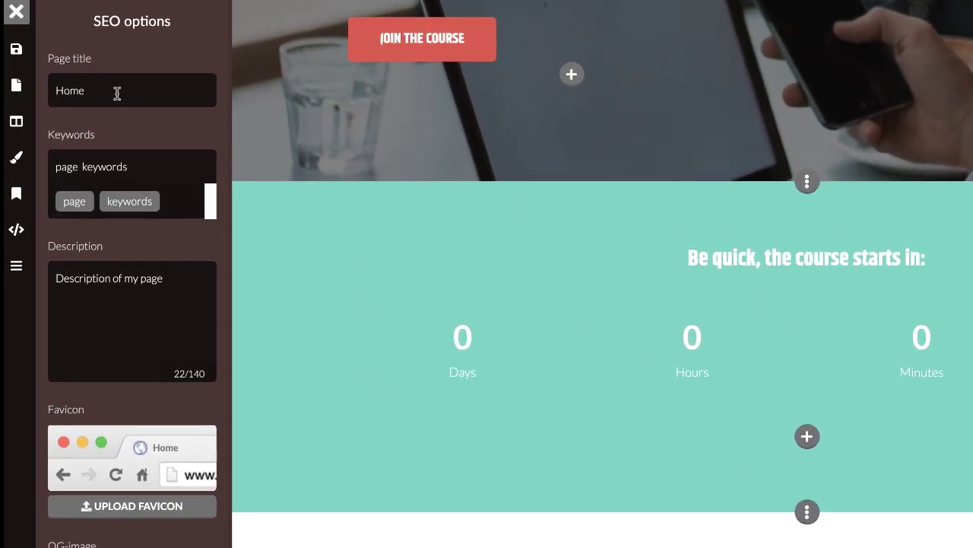
- Replace the page keywords and the description with 'this is a test'
left_click(153, 169)
key("ctrl+a")
key("BackSpace")
type("this is a test")
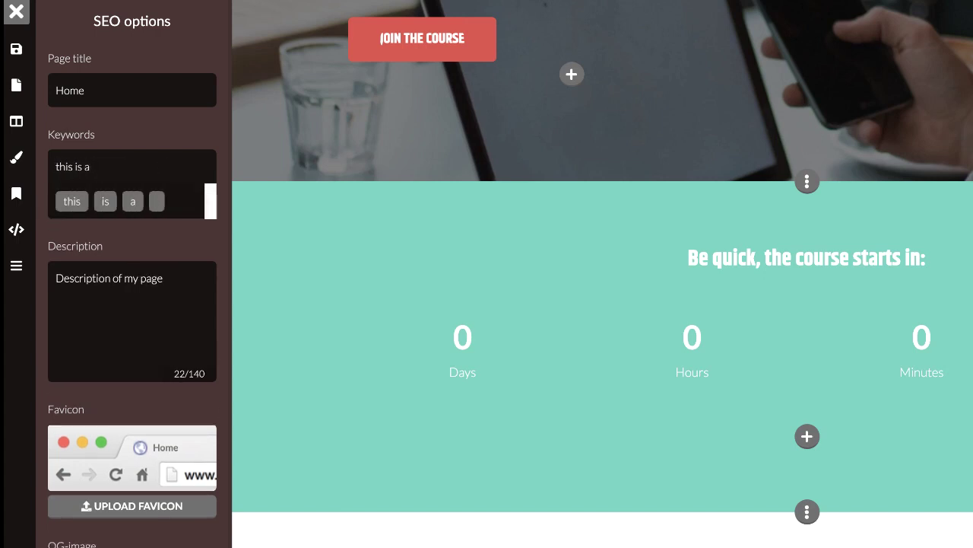
key("Tab")
type("this is a test")
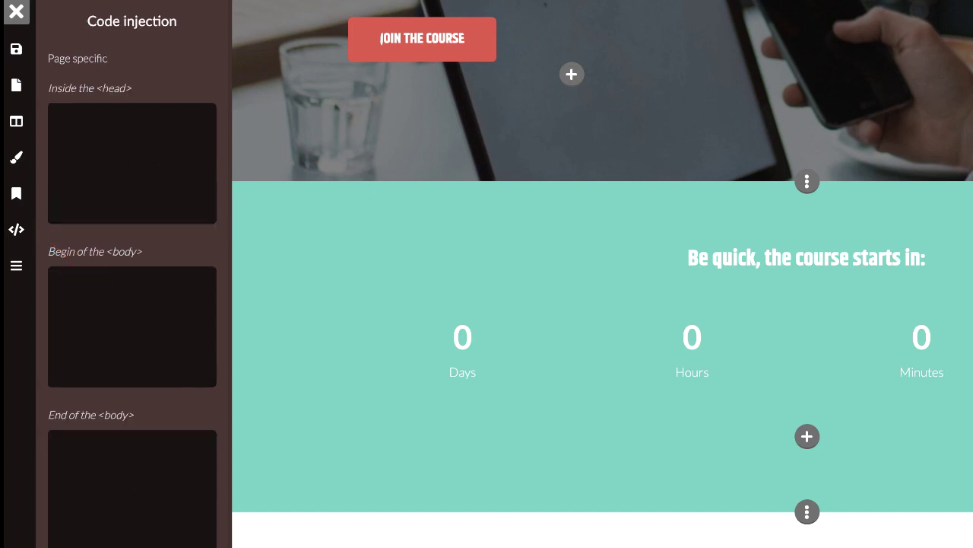
- Check the Menu settings without changes, then bring up the pages list
left_click(16, 265)
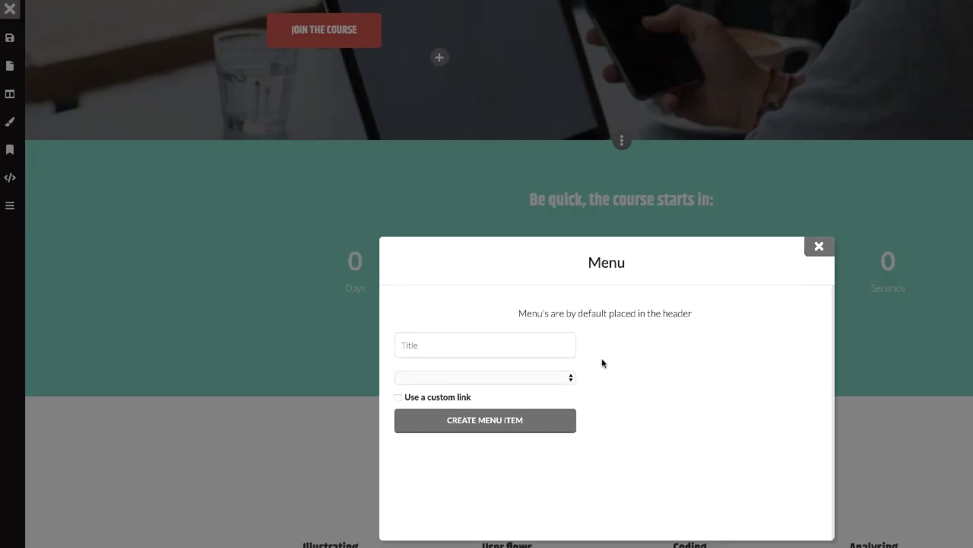
left_click(819, 245)
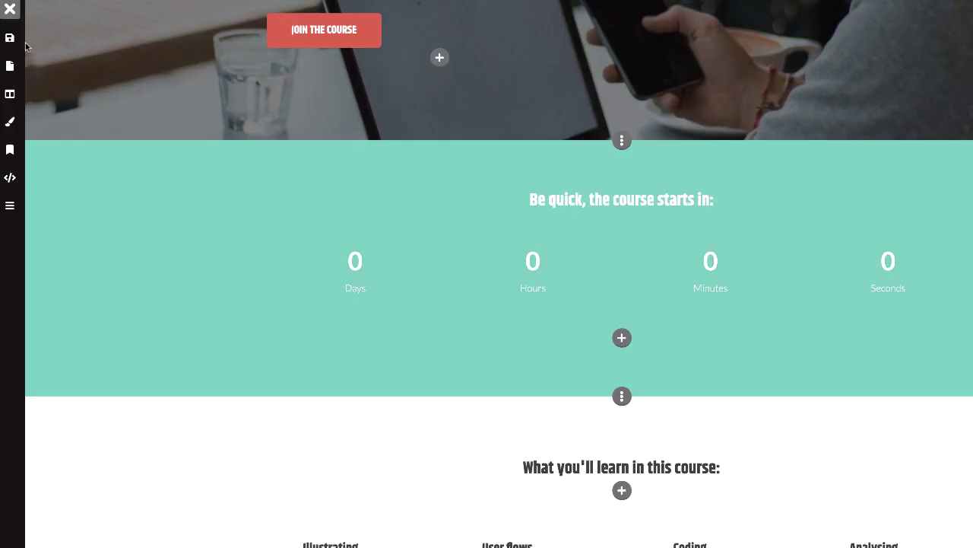
left_click(11, 67)
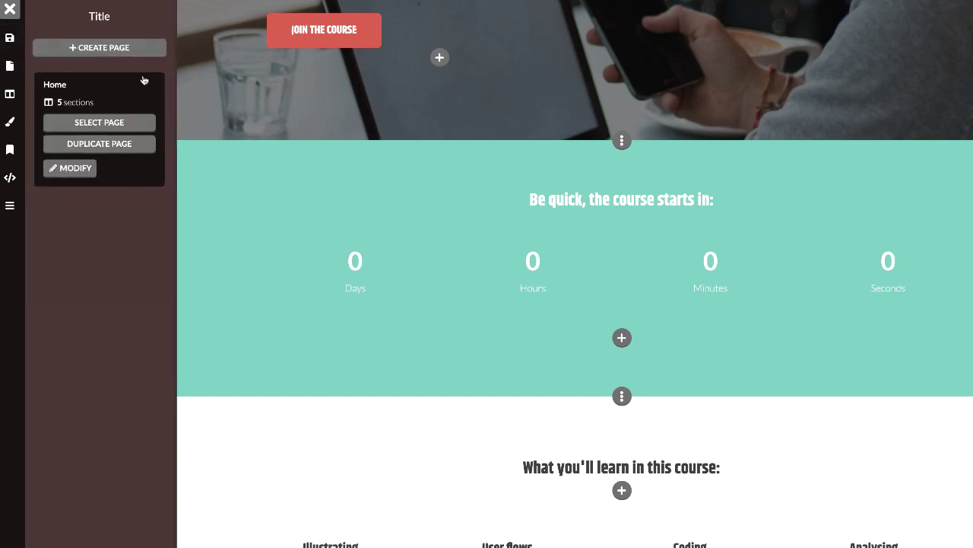
- Create a new page named 'aboutme' (slug /aboutme), then reselect Home for editing
left_click(108, 51)
type("aboutme")
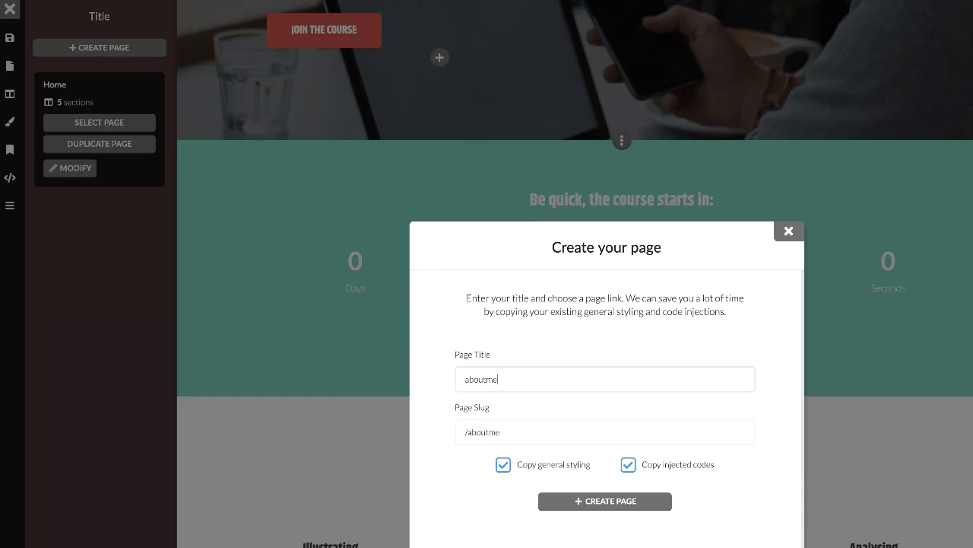
left_click(614, 502)
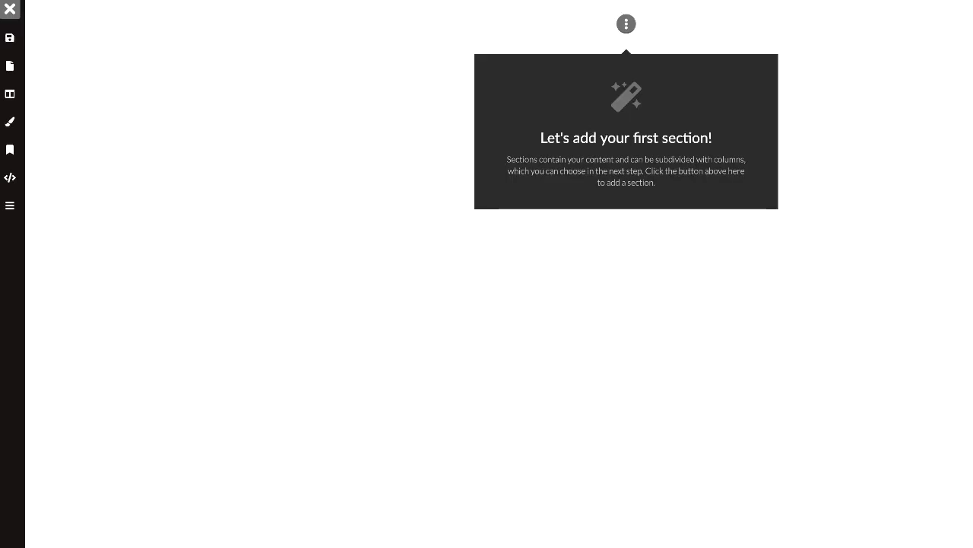
left_click(12, 65)
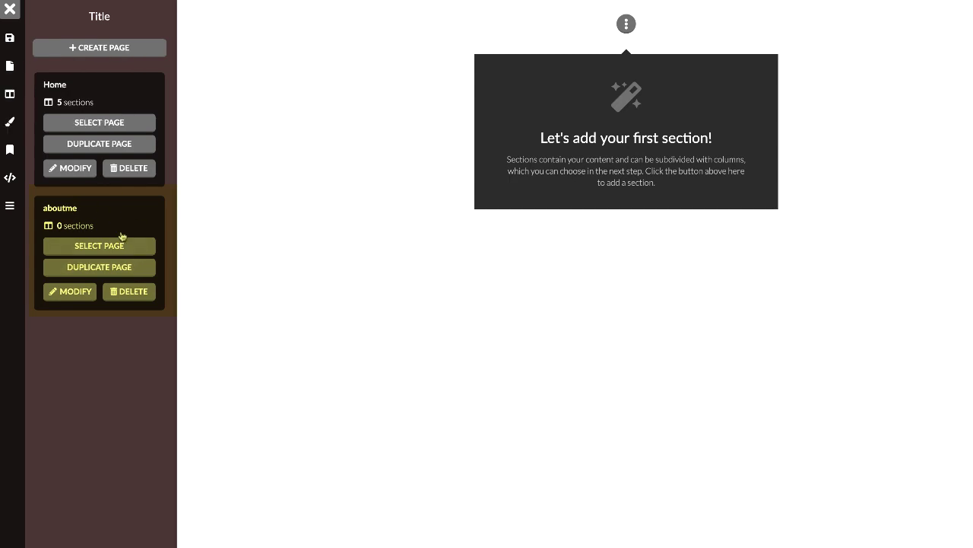
left_click(100, 124)
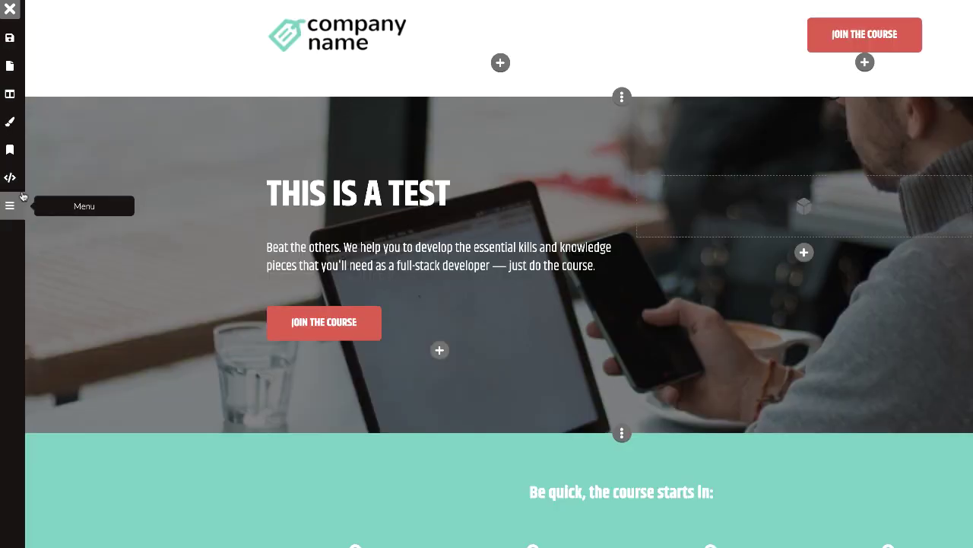
- Add a Home menu item linked to the Home page
left_click(10, 208)
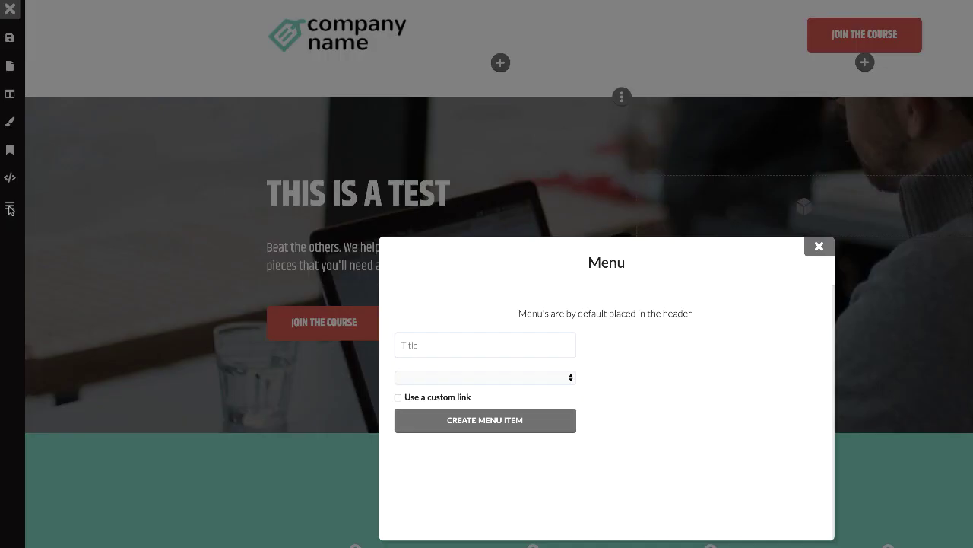
left_click(472, 378)
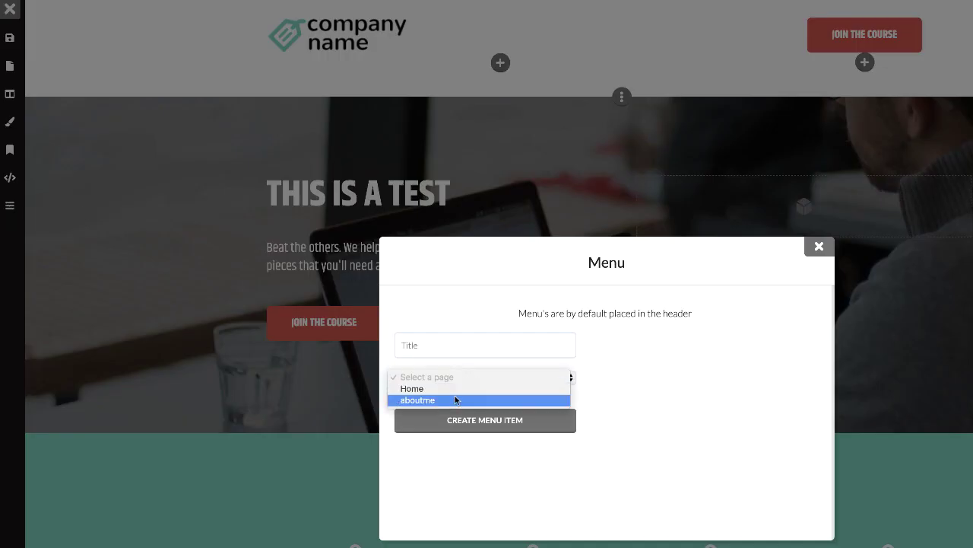
left_click(712, 365)
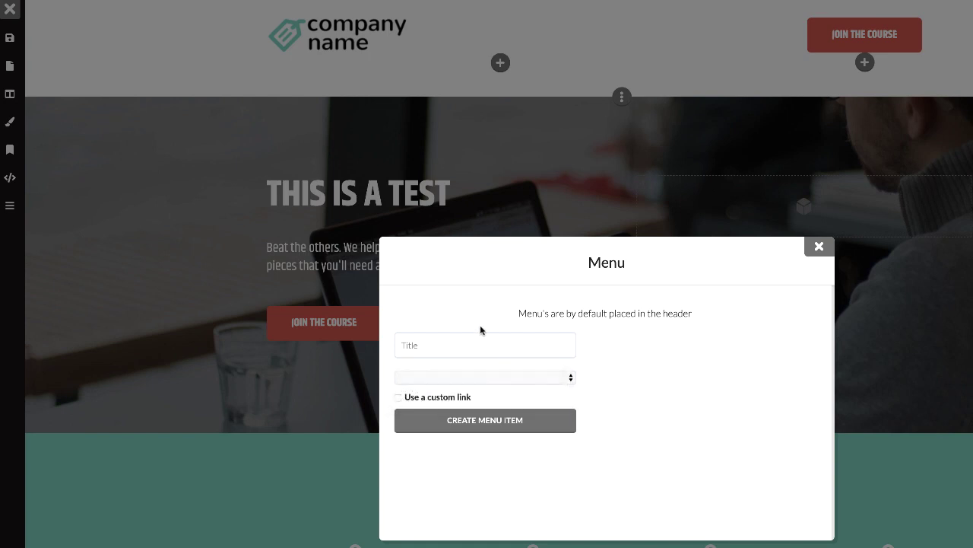
left_click(474, 345)
type("Home")
left_click(461, 378)
left_click(424, 388)
left_click(499, 425)
- Add an About Me menu item linked to the aboutme page
left_click(461, 347)
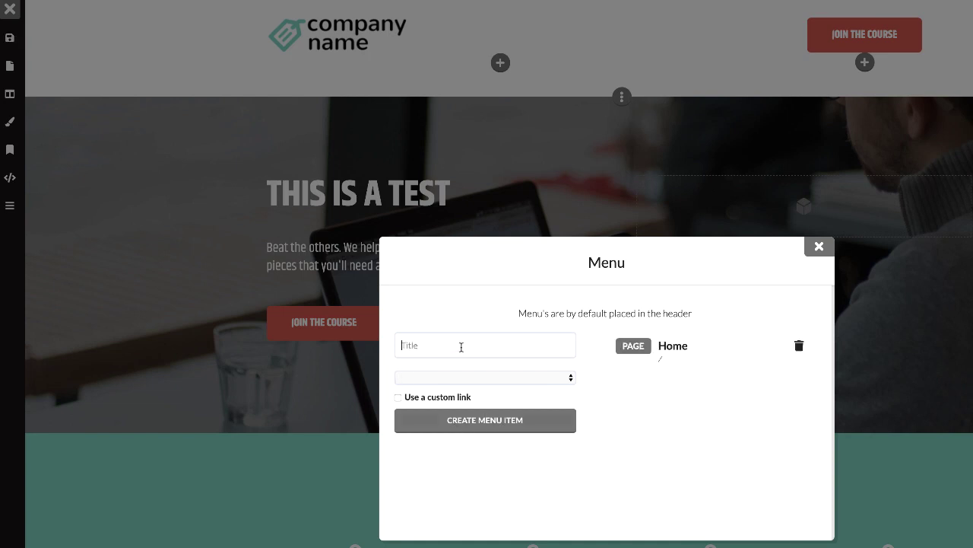
type("About Me")
left_click(453, 375)
left_click(427, 401)
left_click(483, 423)
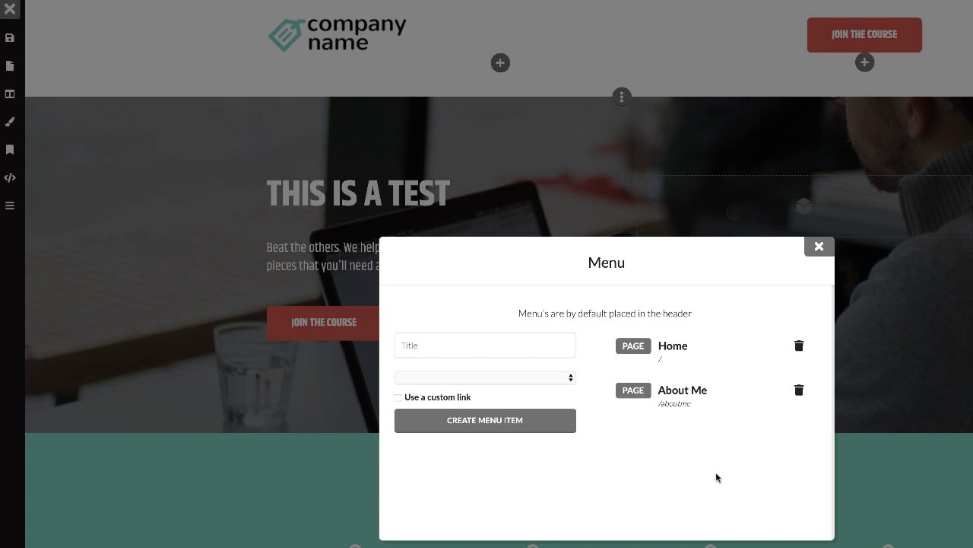
left_click(967, 391)
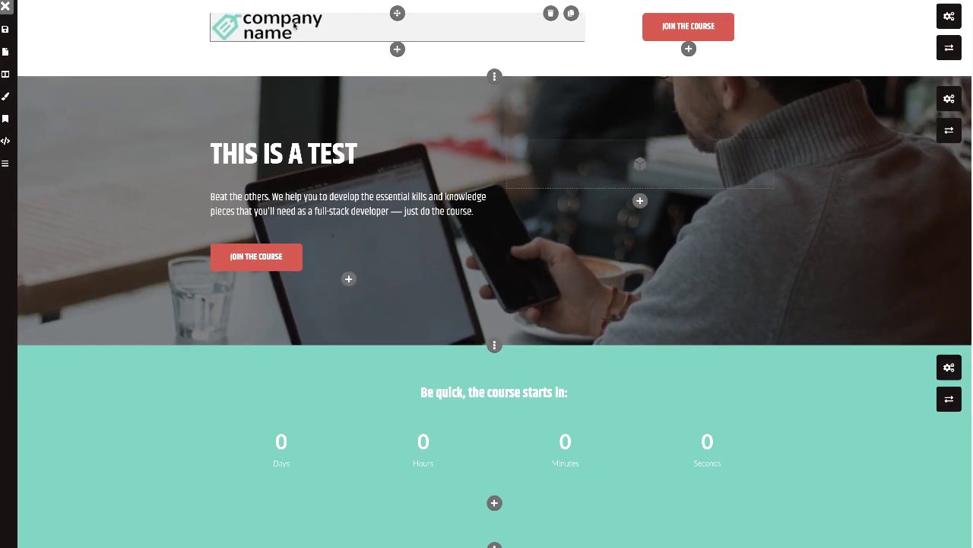
- Replace the header's company name logo with an image element holding the uploaded butterfly photo
left_click(294, 24)
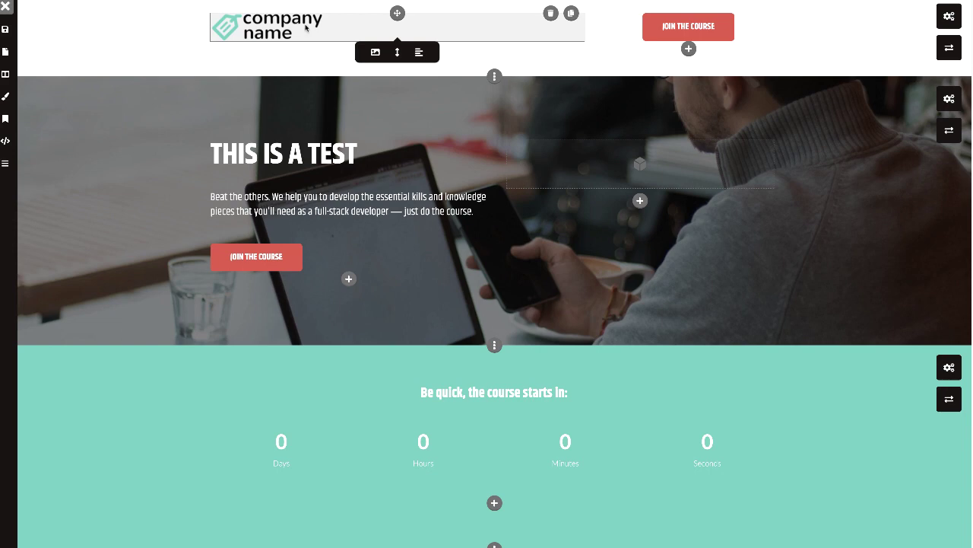
left_click(551, 13)
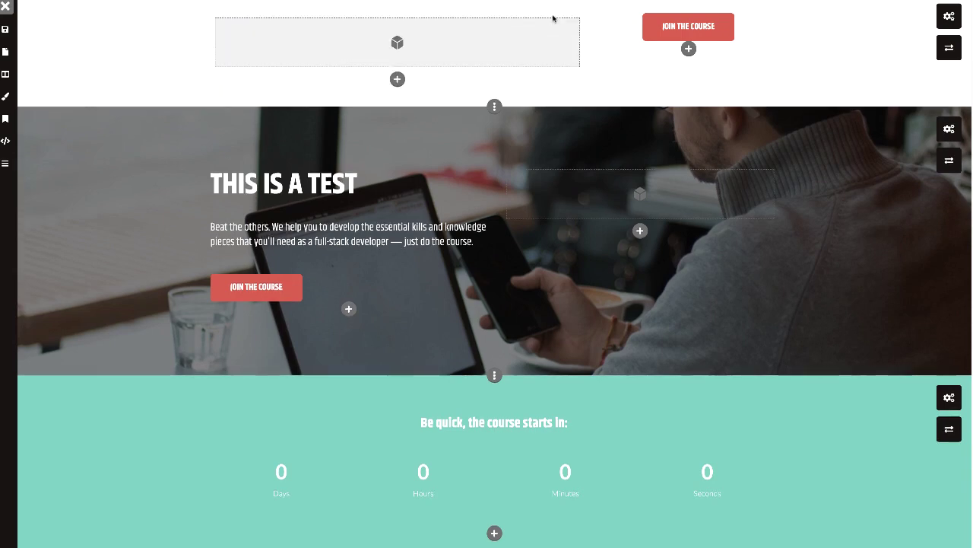
left_click(398, 79)
left_click(395, 123)
left_click(397, 47)
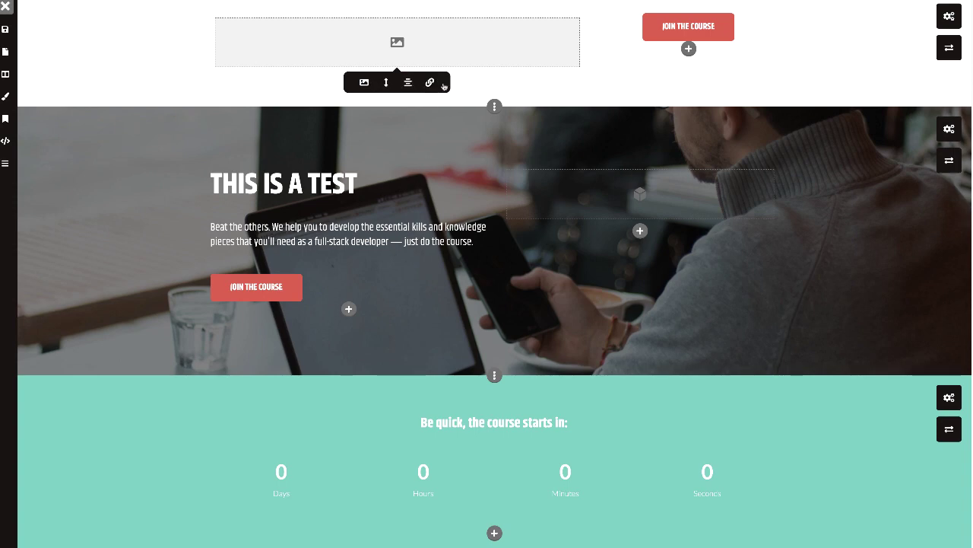
left_click(365, 83)
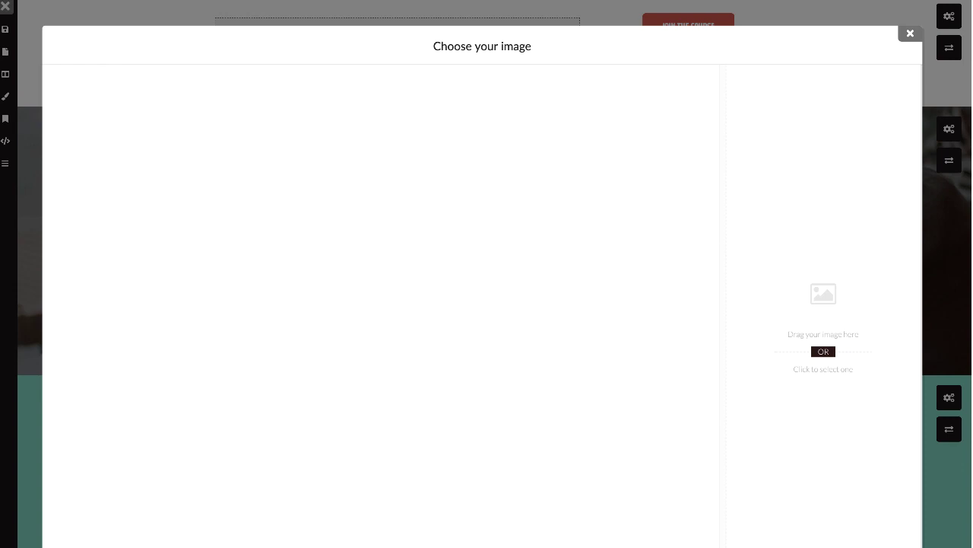
left_click_drag(867, 262, 813, 346)
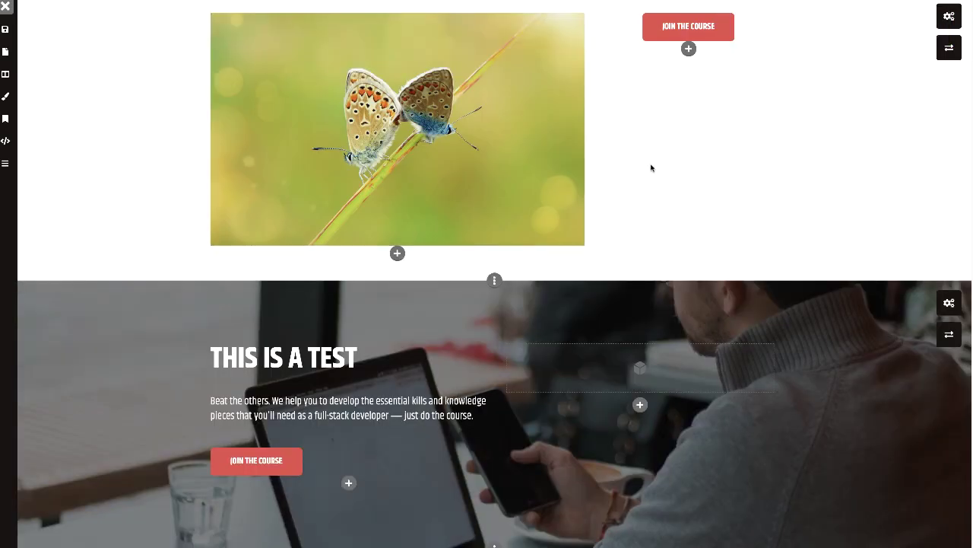
- Shrink the butterfly image to 30% size, leaving it without a link
left_click(435, 163)
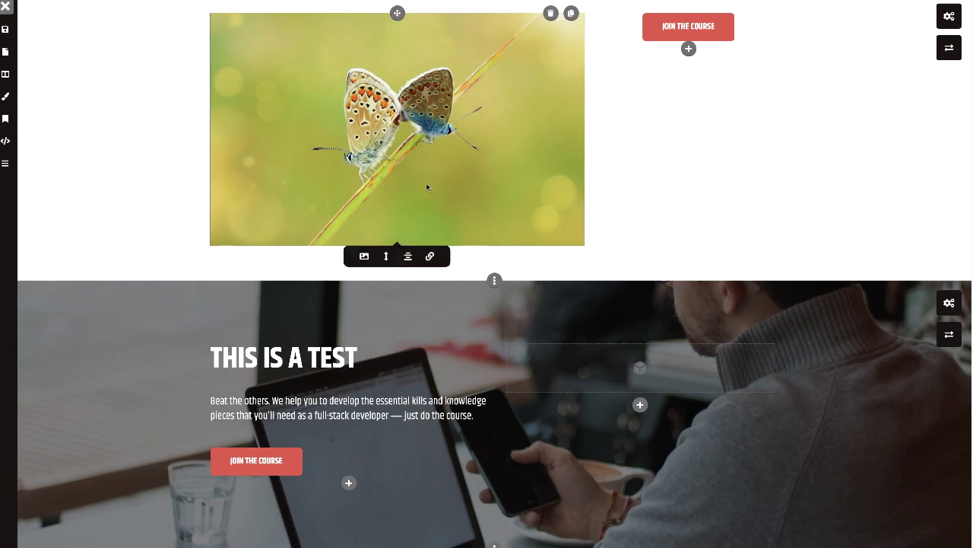
left_click(387, 257)
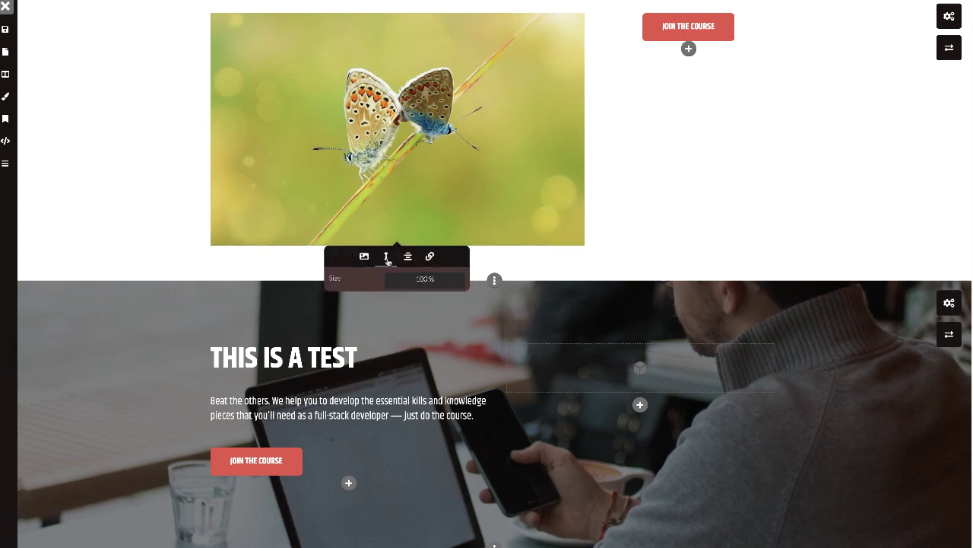
left_click(432, 281)
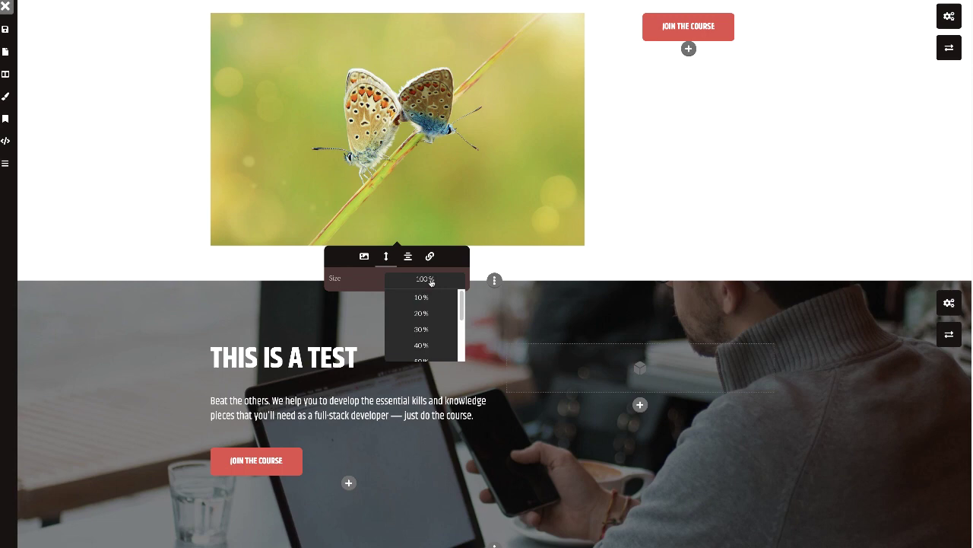
left_click(429, 331)
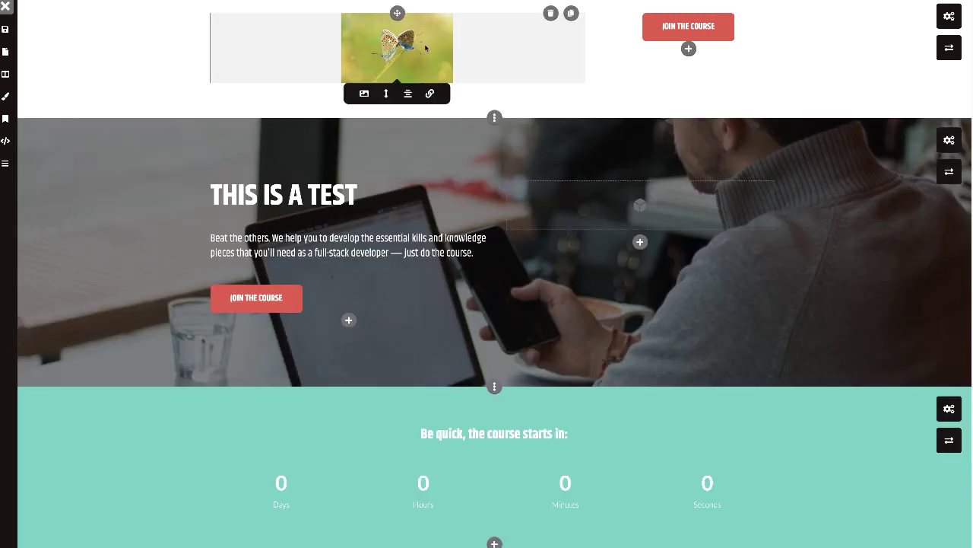
left_click(431, 95)
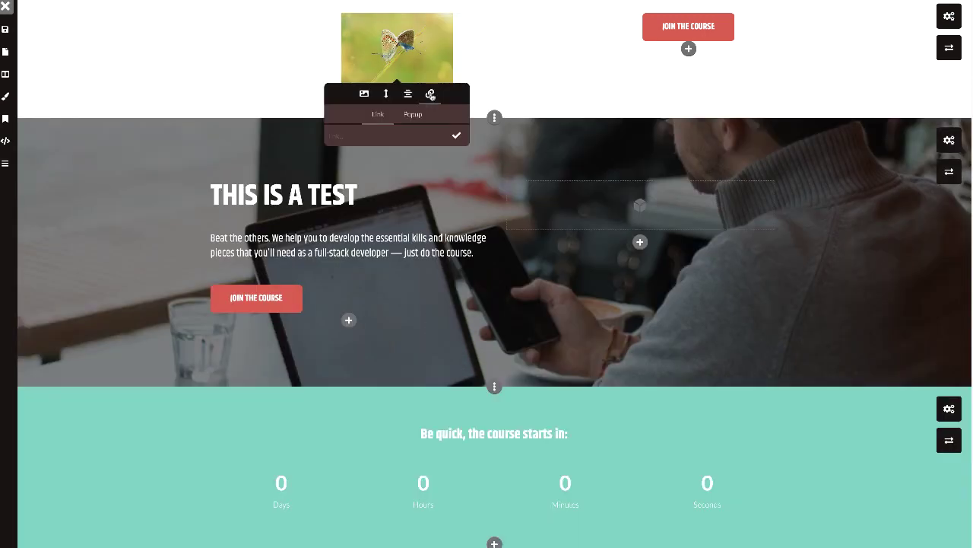
left_click(246, 100)
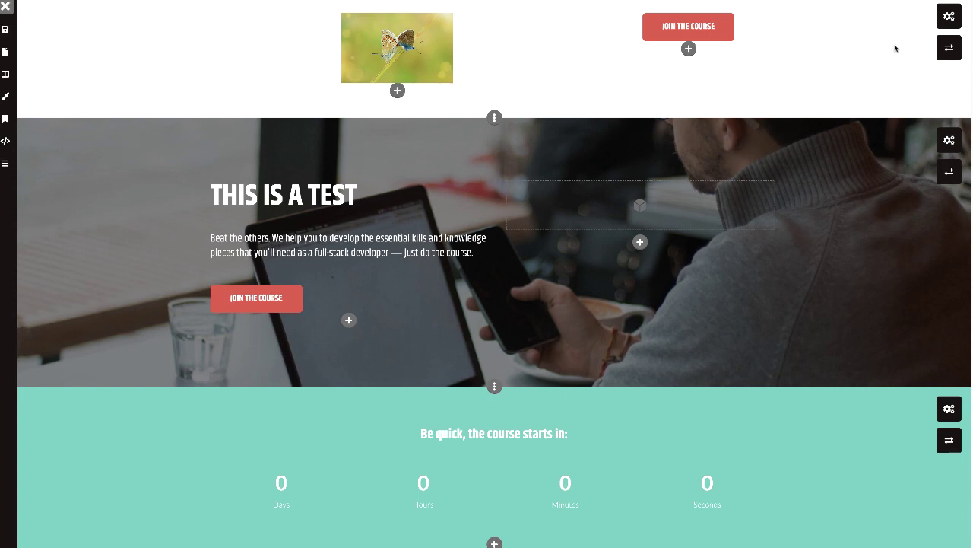
- Look through the header section's background image and video settings without changing them
left_click(955, 23)
left_click(821, 119)
key("Escape")
left_click(901, 121)
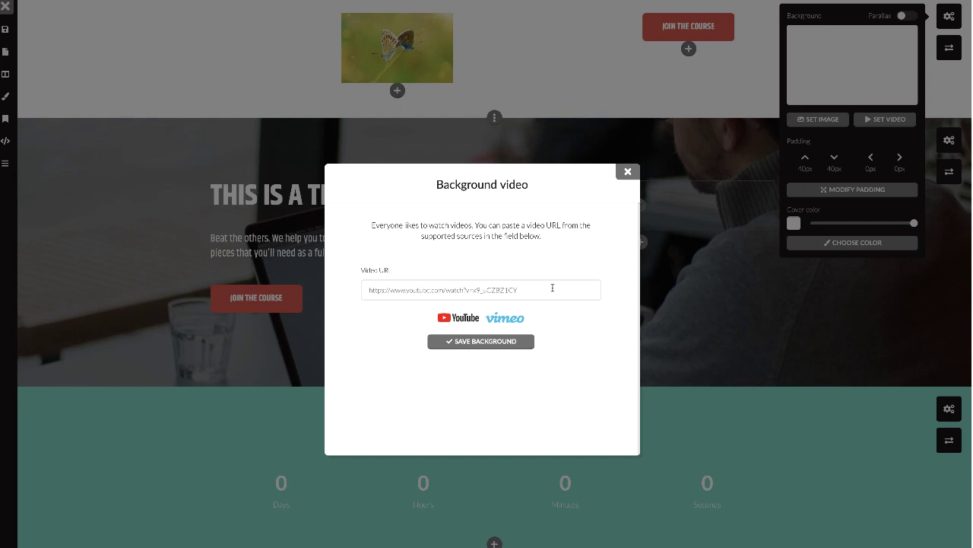
left_click(628, 172)
- Set the header section's top and bottom padding to 100px
left_click(867, 190)
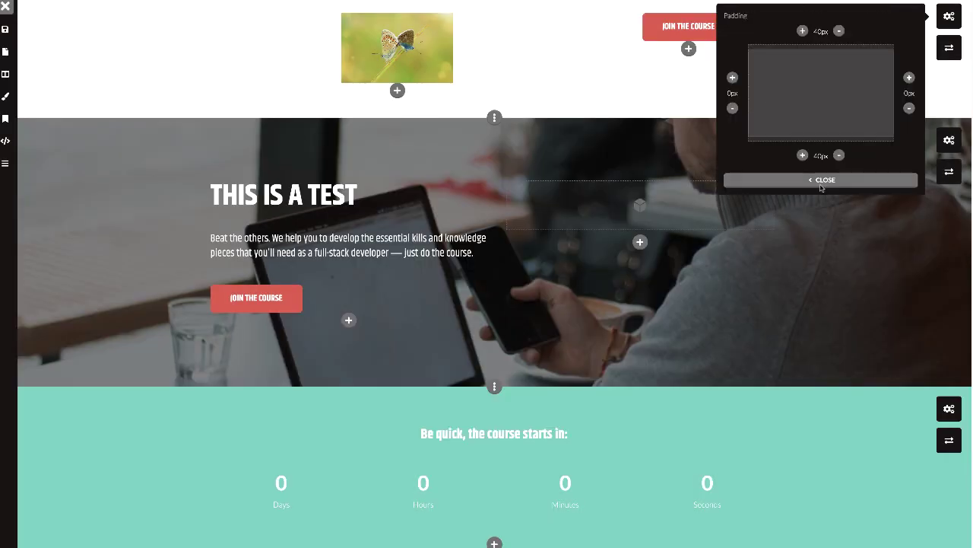
left_click(803, 31)
left_click(803, 31)
left_click(803, 32)
left_click(803, 32)
left_click(803, 32)
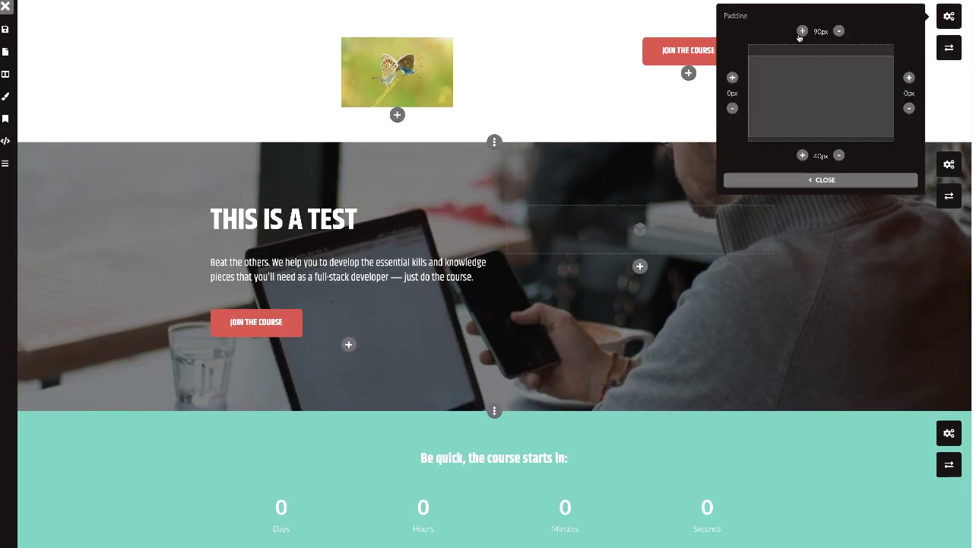
left_click(803, 31)
left_click(802, 155)
left_click(803, 155)
left_click(802, 155)
left_click(802, 155)
left_click(802, 156)
left_click(802, 155)
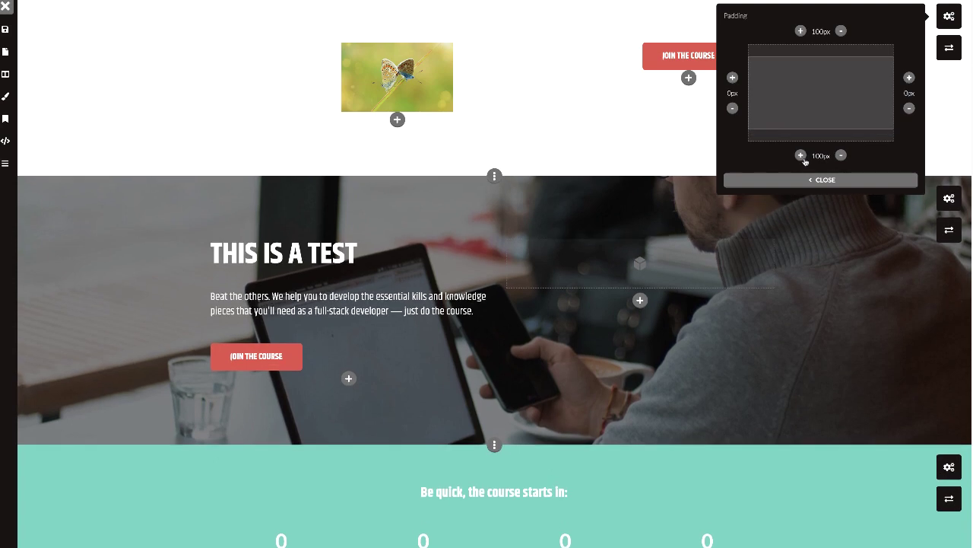
left_click(830, 180)
- Adjust the green cover strength and set the butterfly photo as the section background
mouse_move(905, 223)
left_mouse_down()
mouse_move(839, 225)
mouse_move(907, 225)
left_mouse_up()
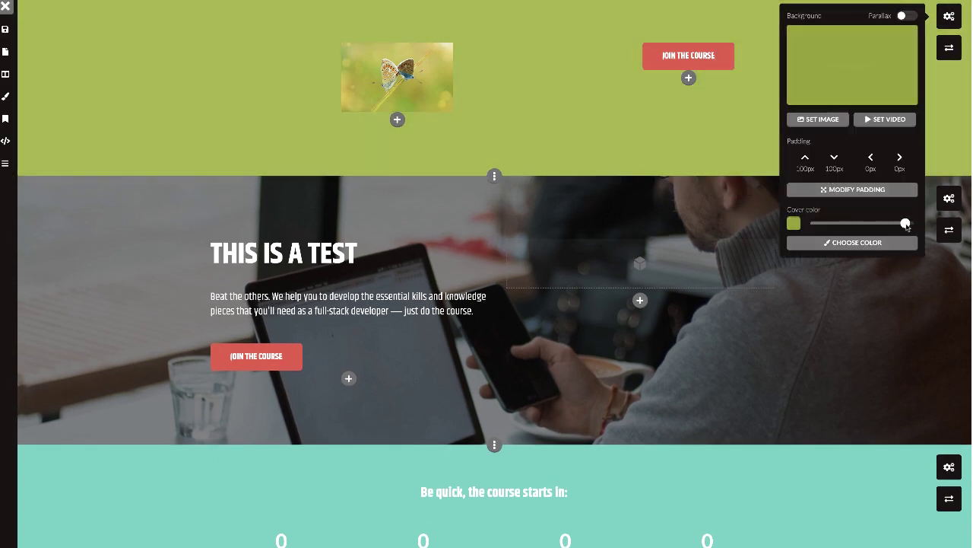
left_click(820, 121)
left_click(100, 114)
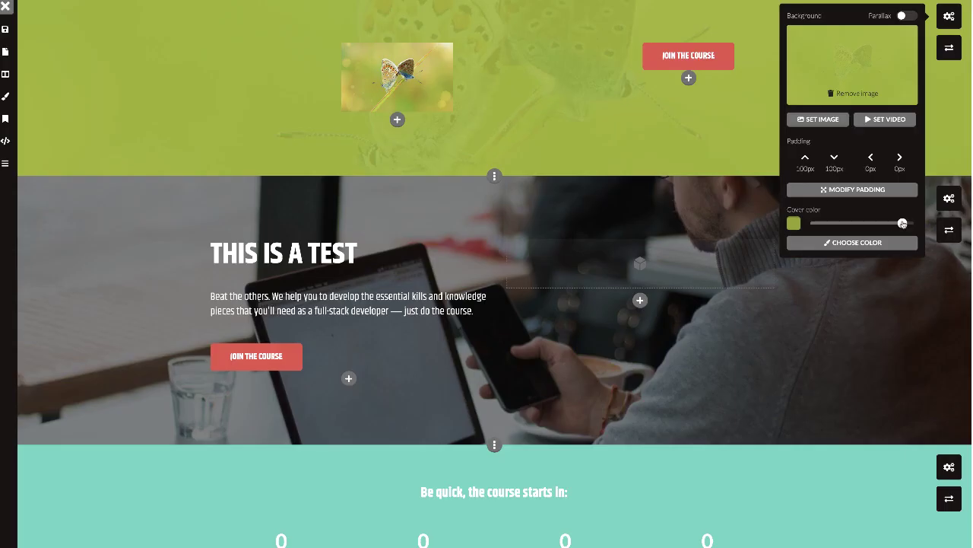
left_click(416, 79)
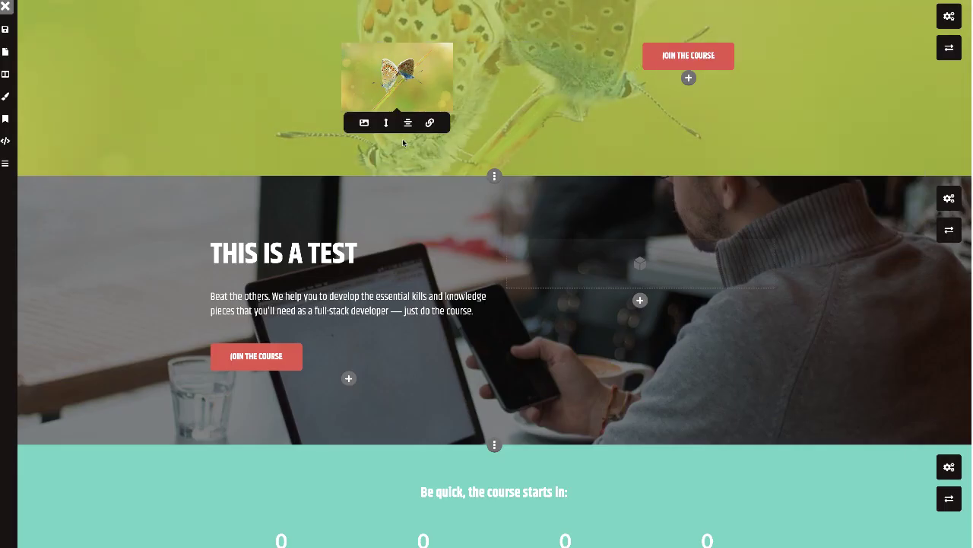
- Enlarge the header butterfly image from 30% to a larger size percentage
left_click(385, 125)
left_click(419, 156)
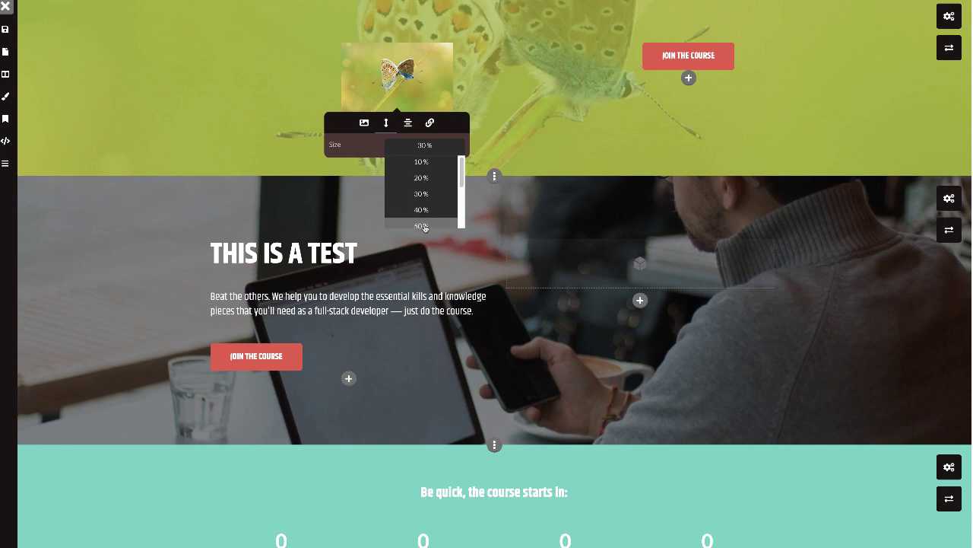
left_click(423, 223)
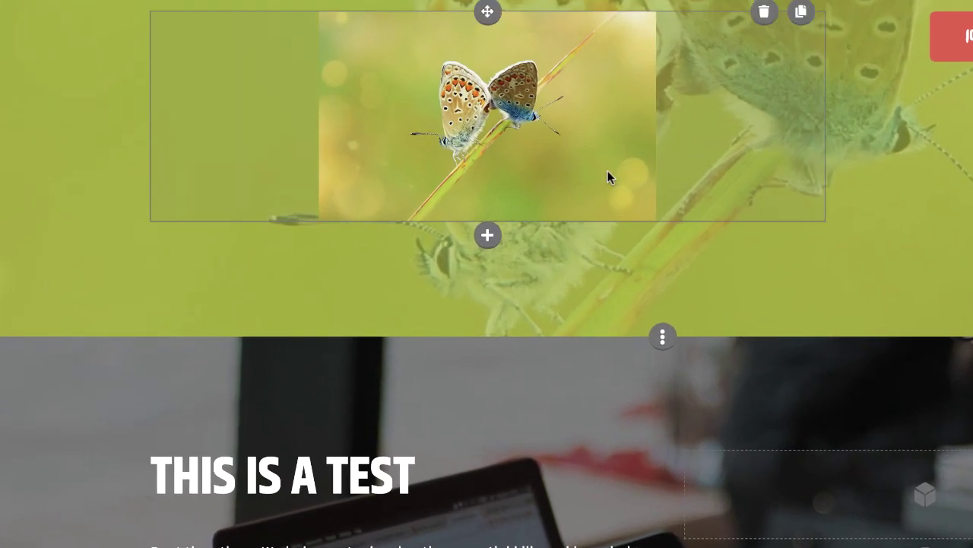
left_click(487, 236)
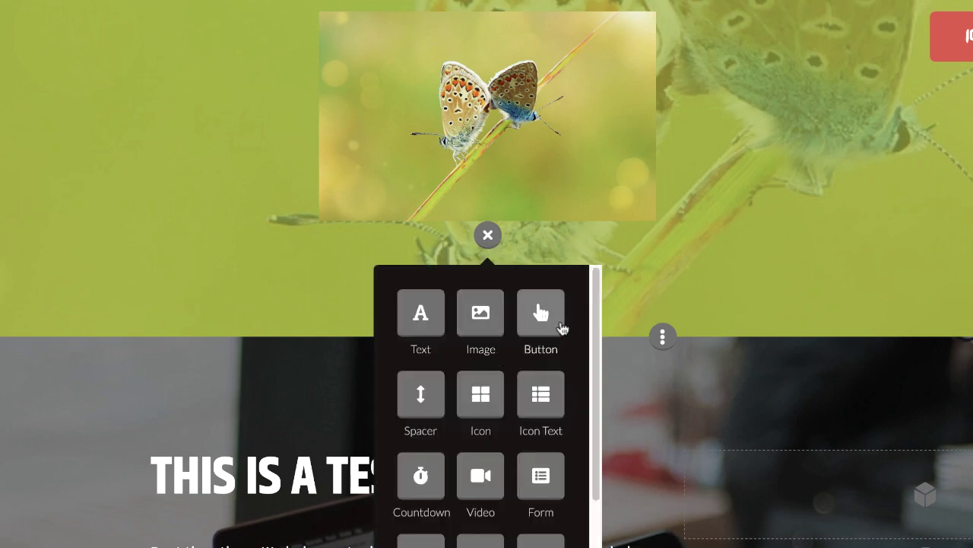
- Insert a CALL TO ACTION button below the image and centre it
left_click(541, 316)
left_click(543, 294)
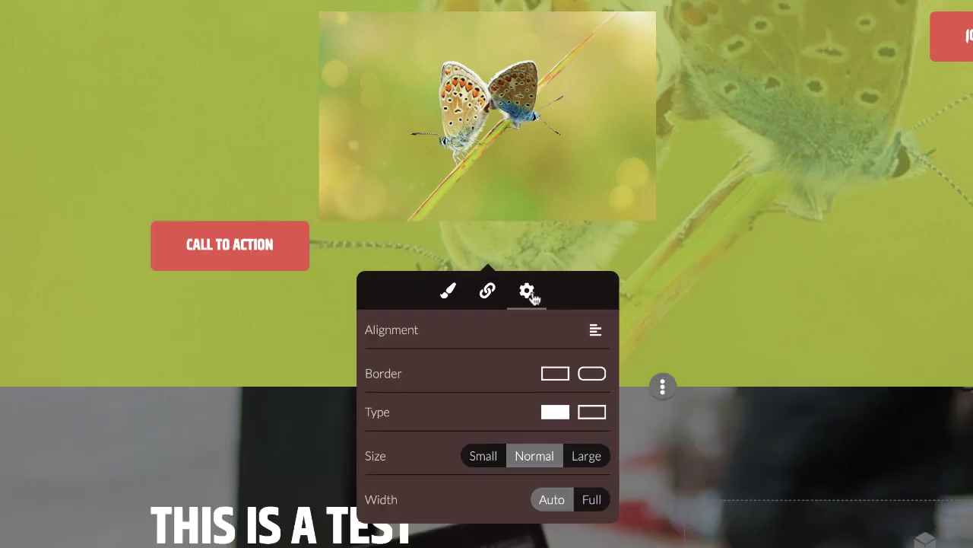
left_click(594, 329)
- Add a 30% height spacer and move it between the image and the button
left_click(490, 285)
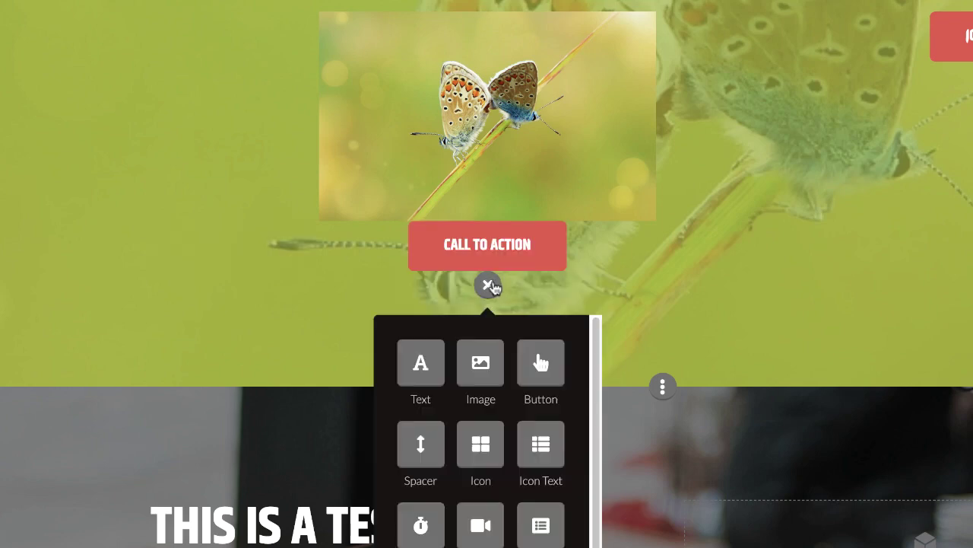
left_click(433, 460)
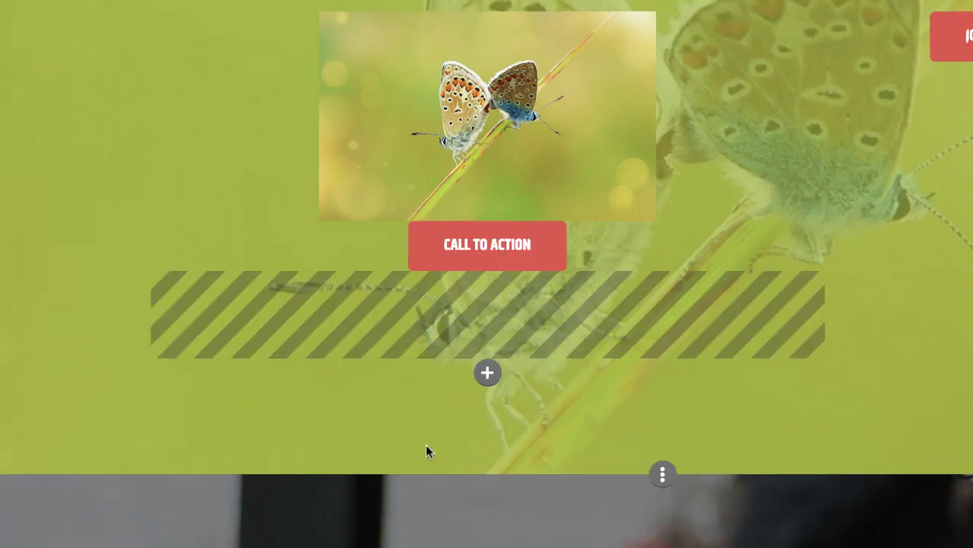
left_click(491, 381)
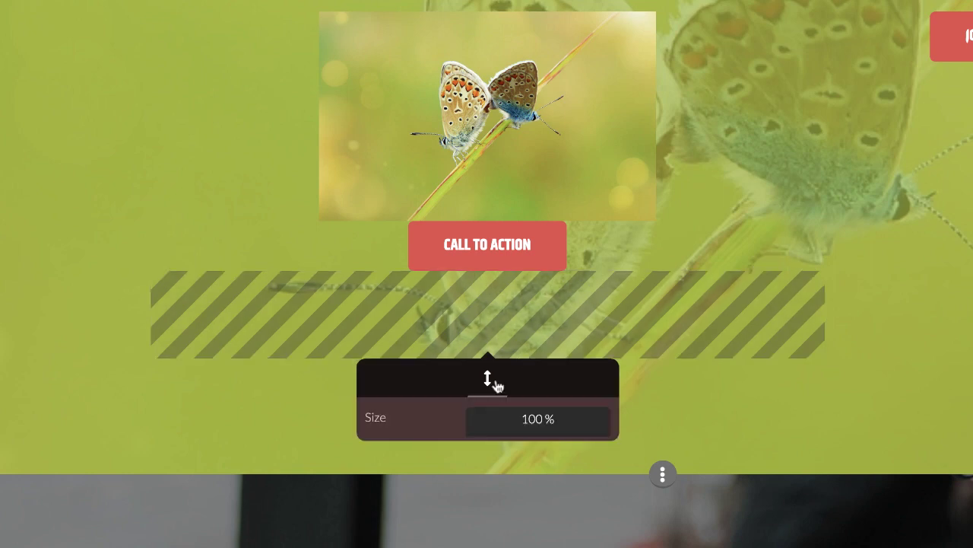
left_click(542, 429)
left_click(532, 509)
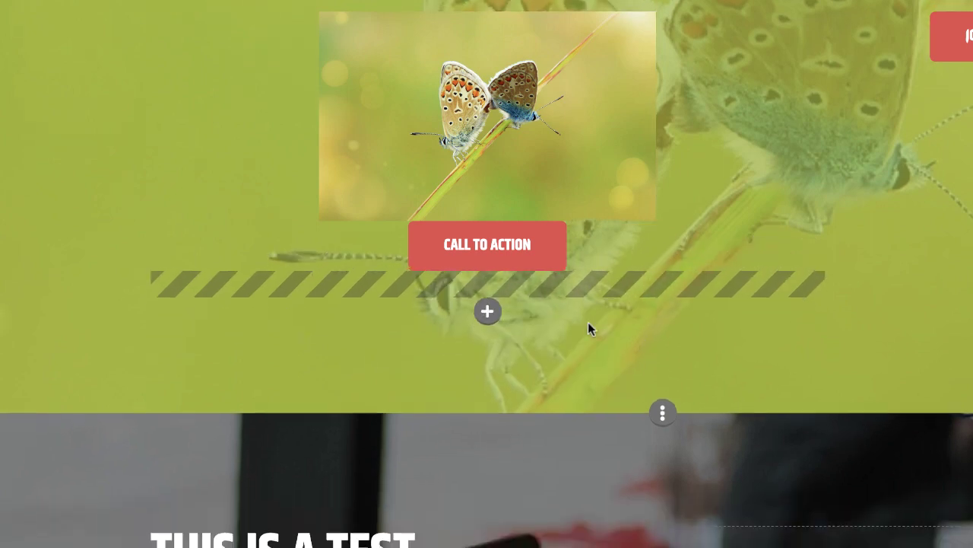
left_click_drag(487, 271, 491, 229)
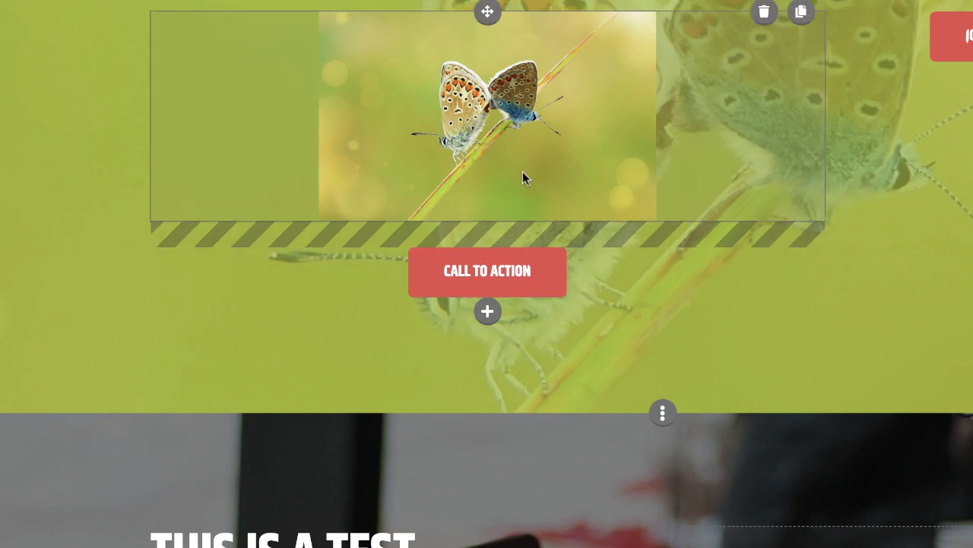
left_click(551, 292)
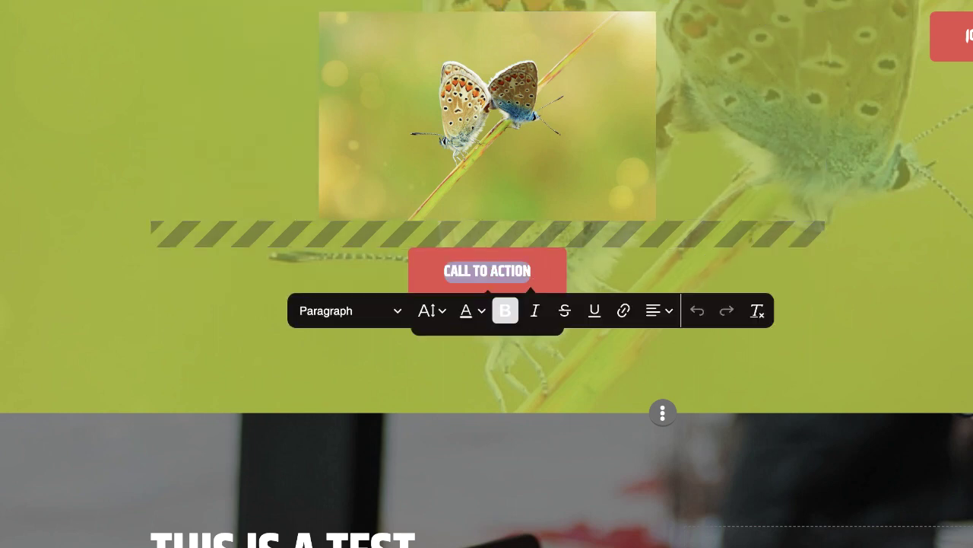
type("THIS IS A BUTTON")
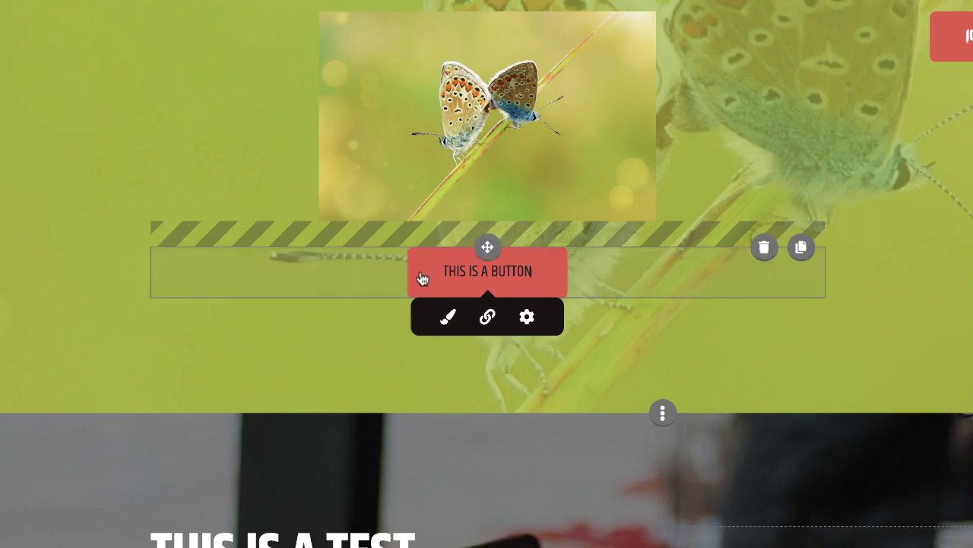
left_click(493, 319)
left_click(504, 311)
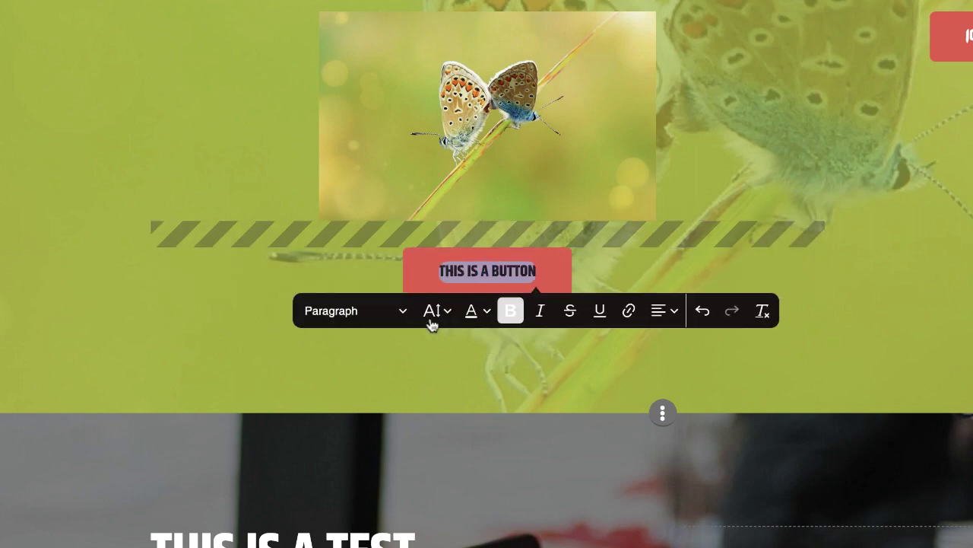
left_click(477, 318)
key("Escape")
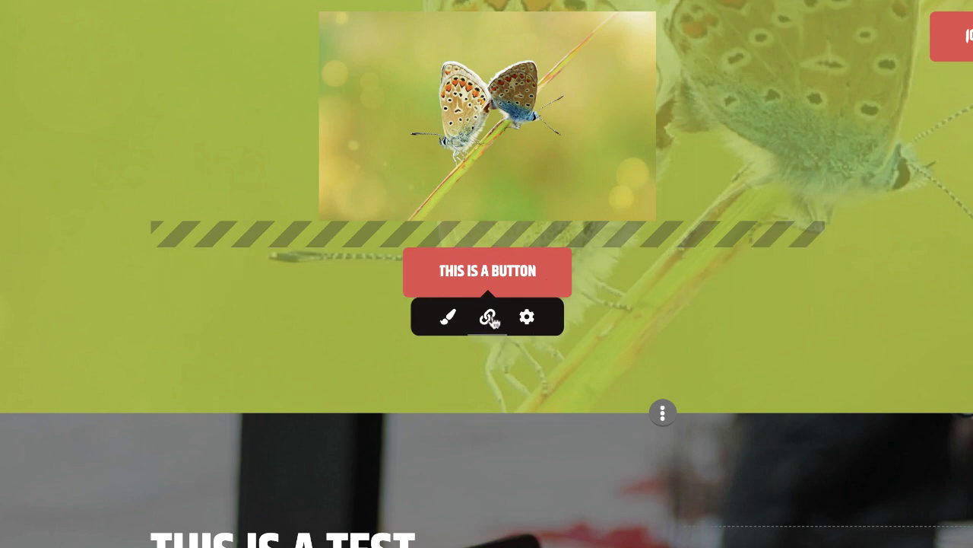
left_click(489, 318)
left_click(433, 393)
type("www.something.com")
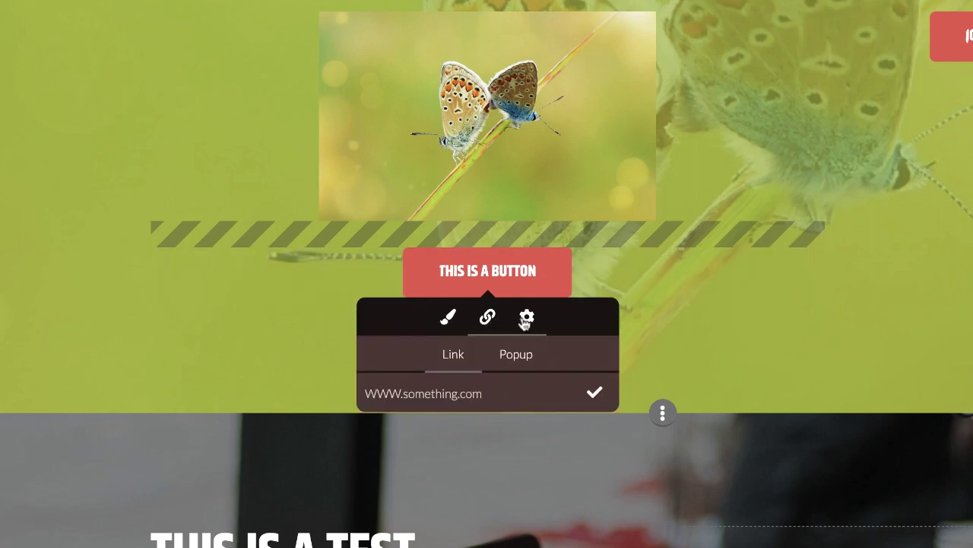
- Try the button size and width options, leaving it Large with automatic width
left_click(528, 318)
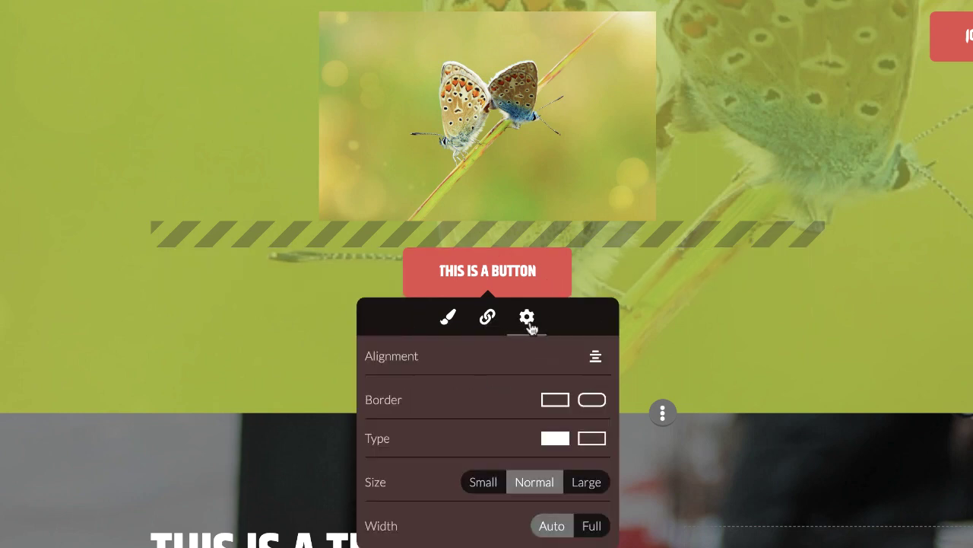
left_click(483, 482)
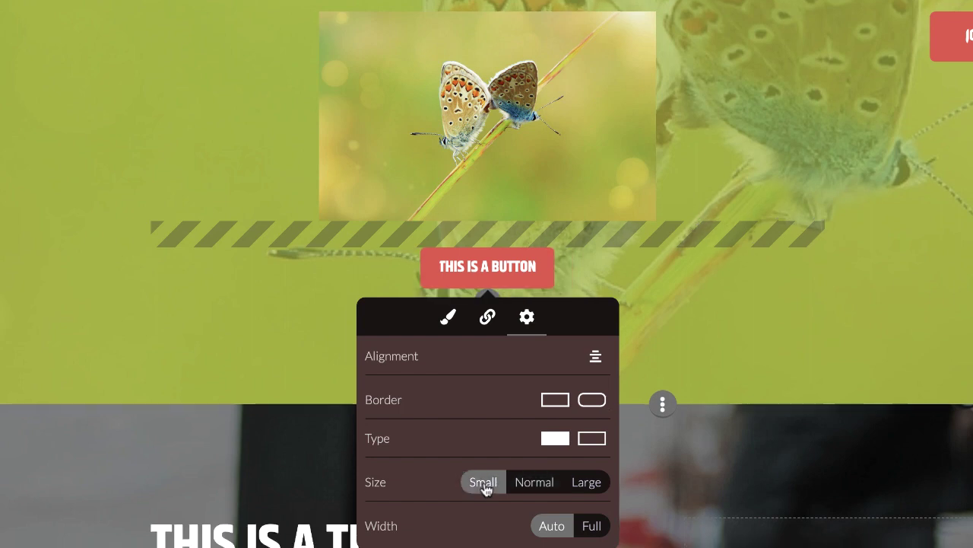
left_click(531, 486)
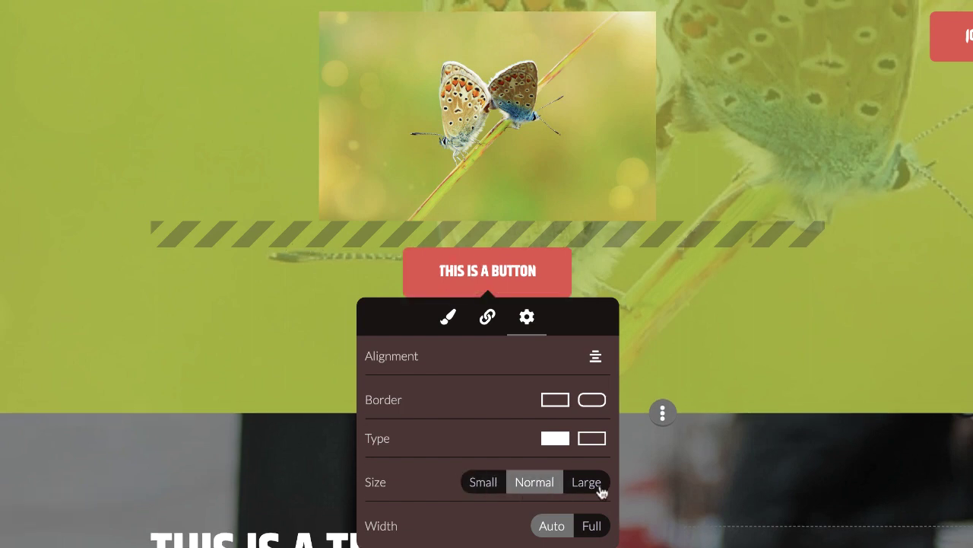
left_click(598, 486)
left_click(593, 527)
left_click(553, 526)
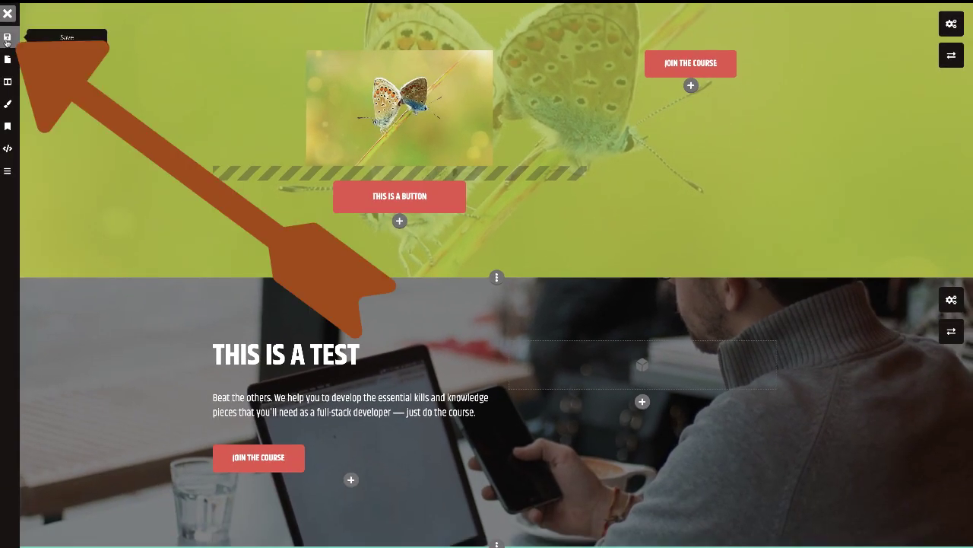
- Save the campaign and bring up the add-section choices below the header
left_click(7, 38)
scroll(642, 267, "down", 1)
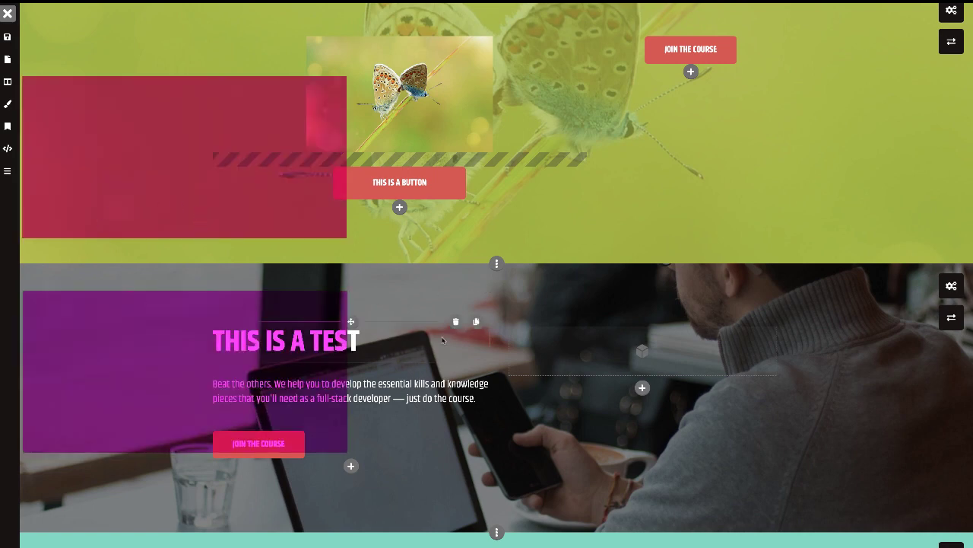
left_click(497, 265)
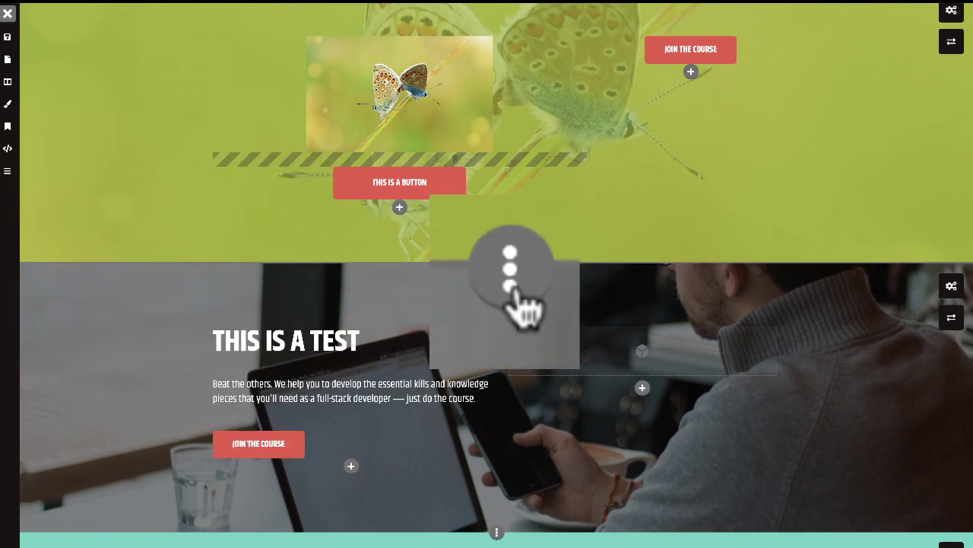
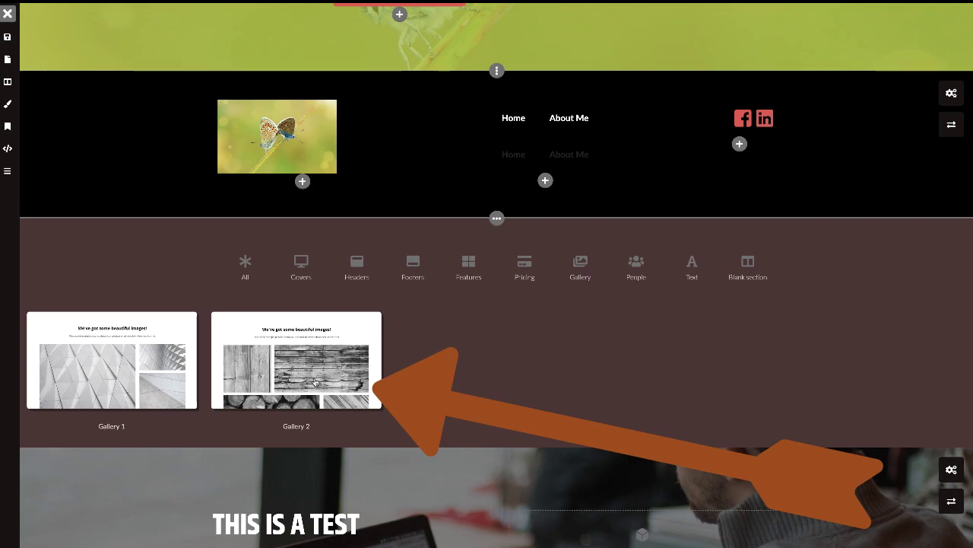
- Insert the second gallery section into the page
left_click(316, 382)
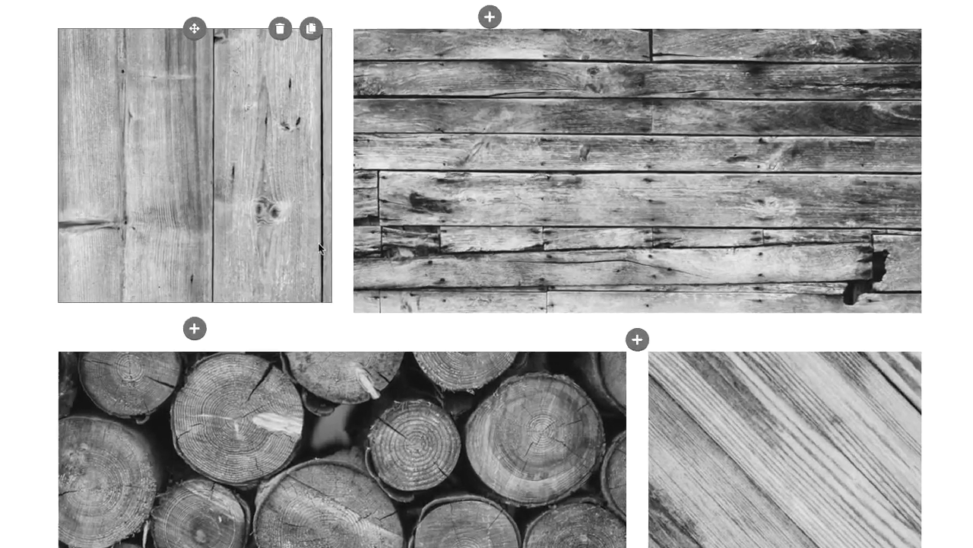
scroll(711, 228, "up", 2)
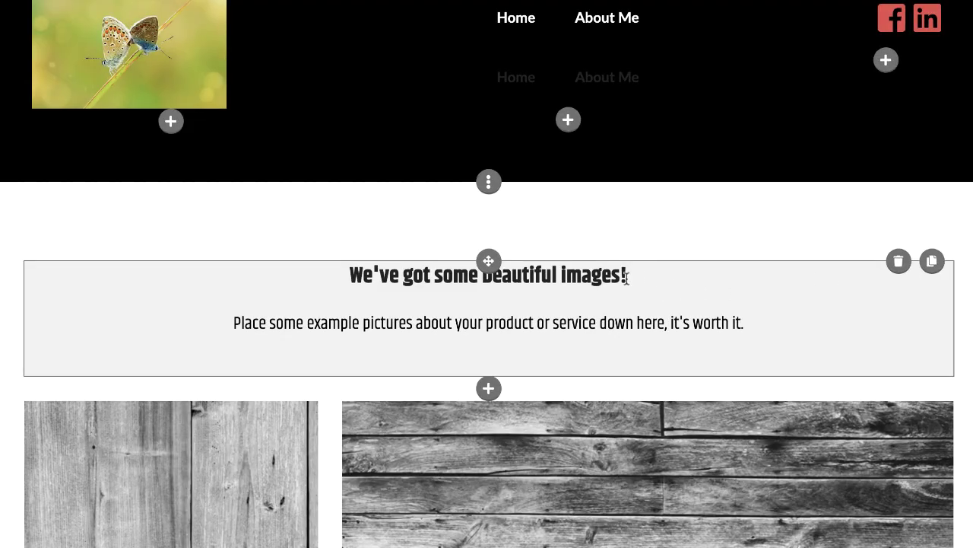
left_click_drag(649, 277, 306, 274)
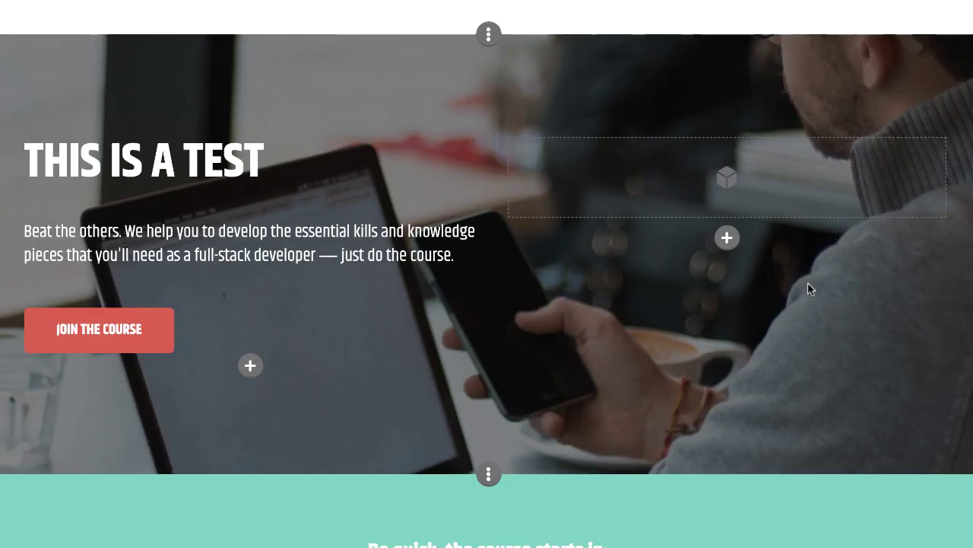
- Add an icon text item reading 'this is a icon text', styled bold as Heading 1
left_click(727, 237)
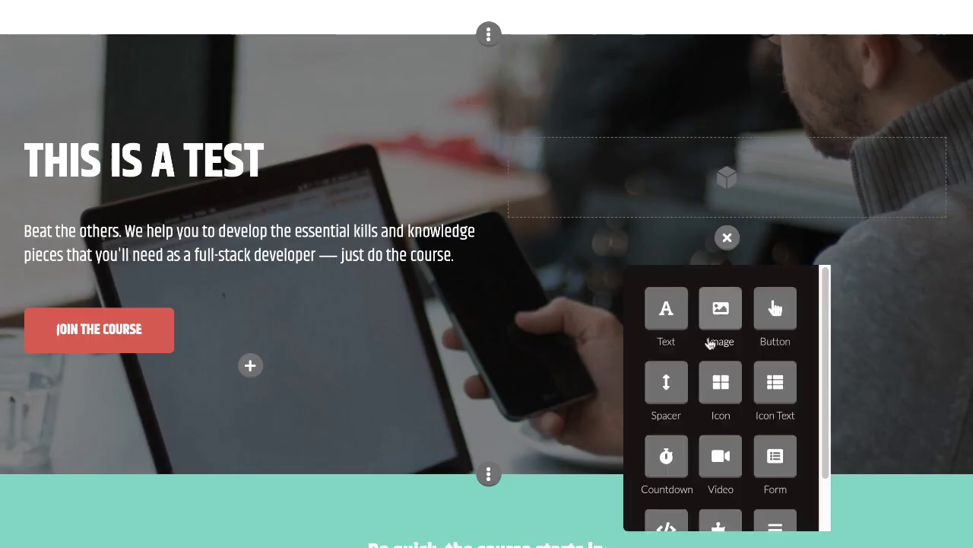
scroll(718, 384, "down", 1)
left_click(777, 370)
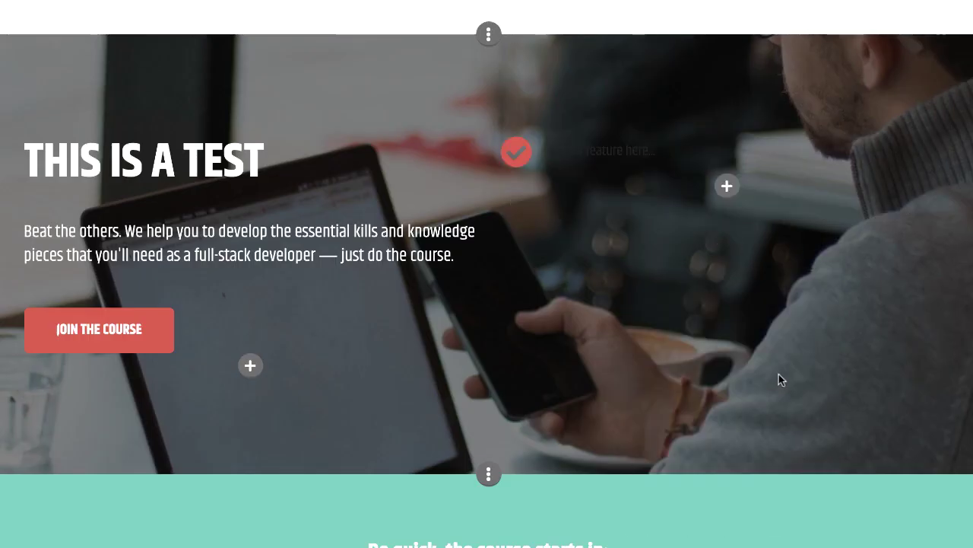
left_click(613, 186)
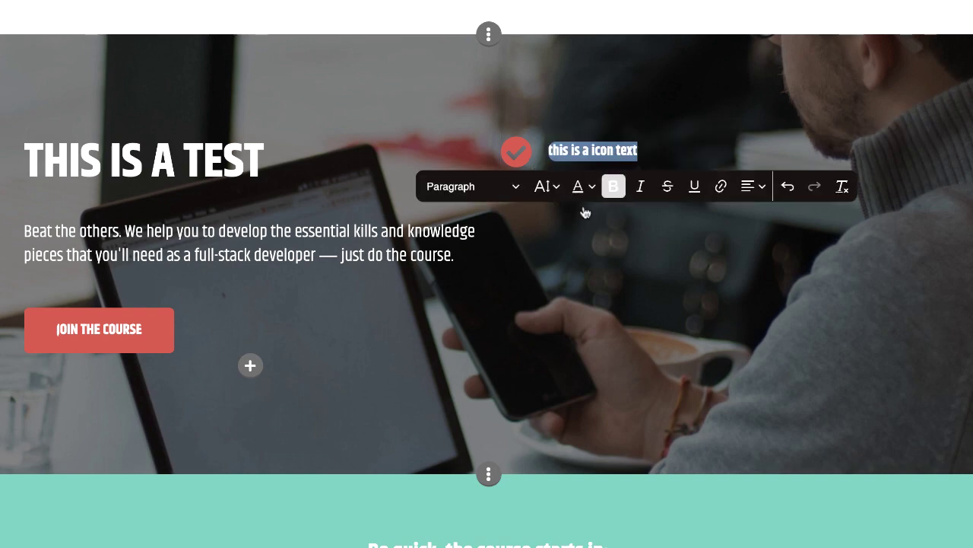
left_click(510, 195)
left_click(481, 246)
left_click(769, 156)
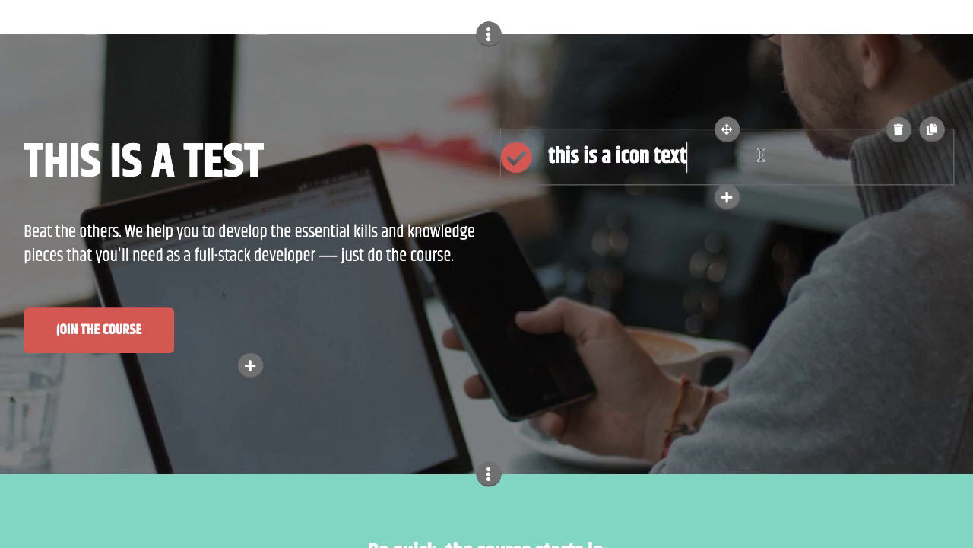
- Replace the item's red check icon with a YouTube icon from the icon gallery
left_click(518, 162)
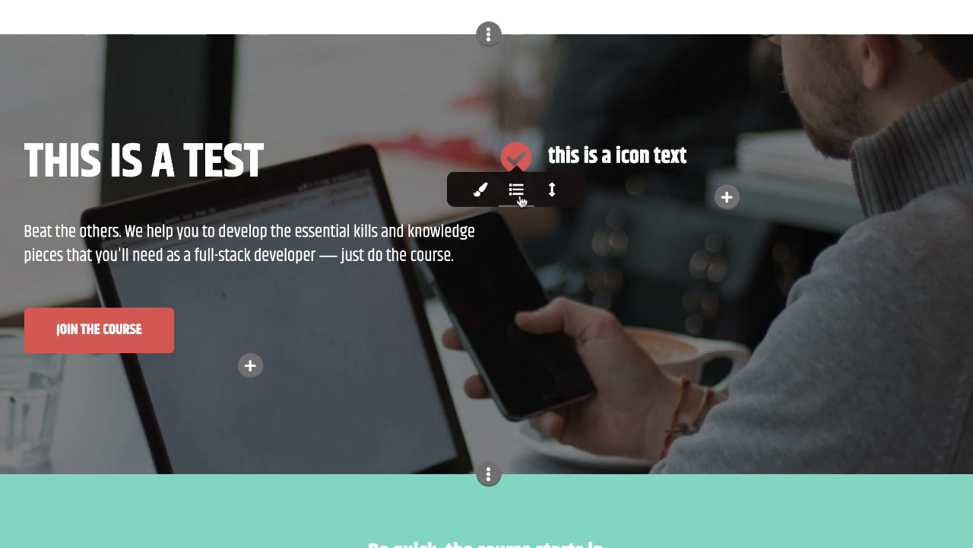
left_click(518, 194)
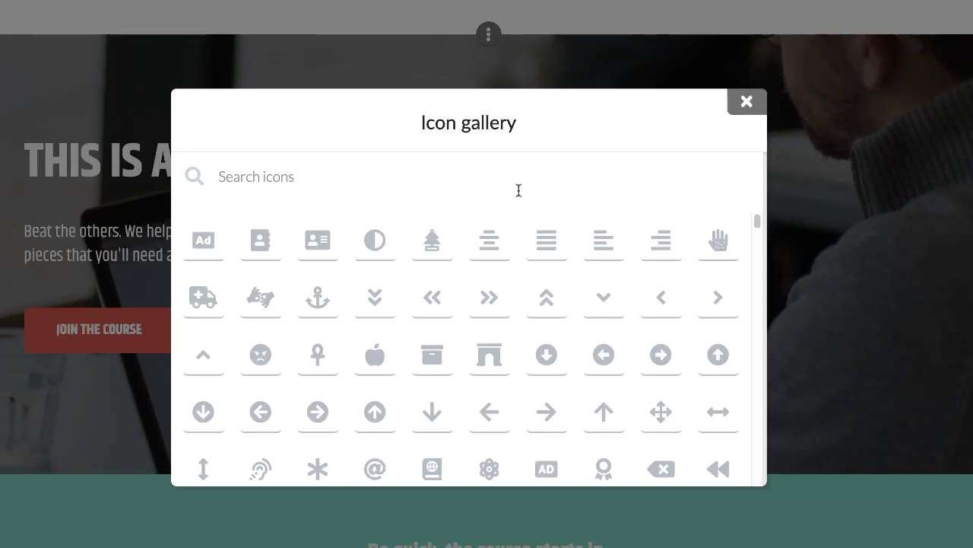
scroll(575, 413, "down", 6)
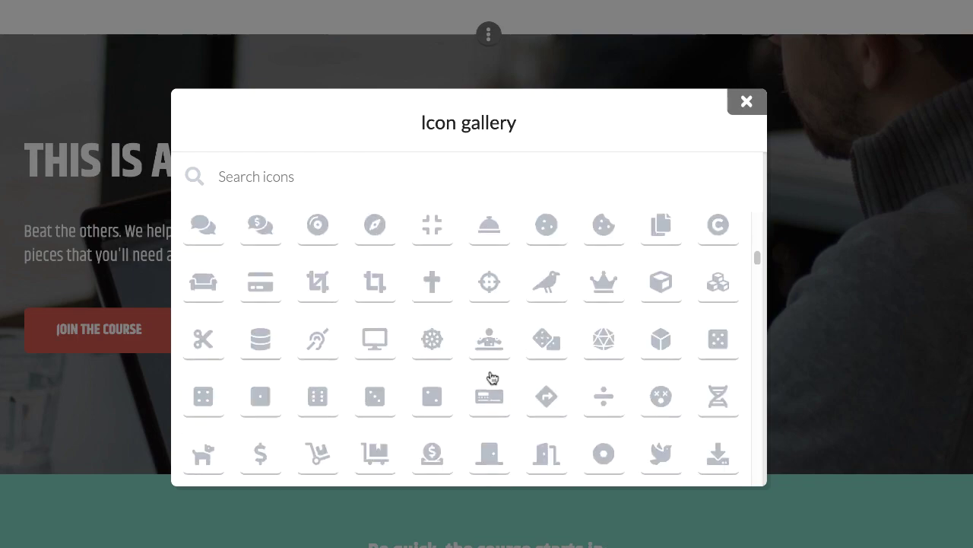
scroll(497, 373, "down", 5)
left_click(497, 373)
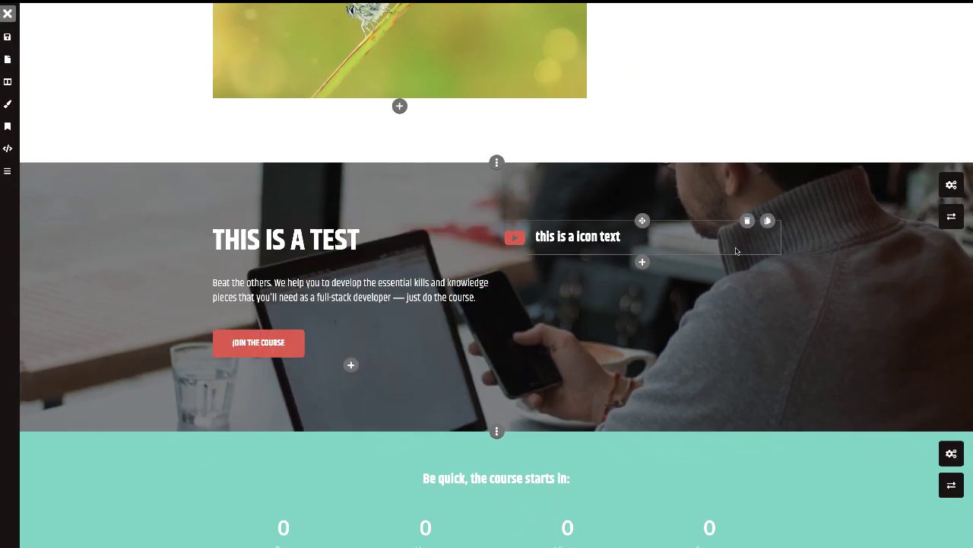
- Turn on the parallax background effect for the THIS IS A TEST section
left_click(953, 220)
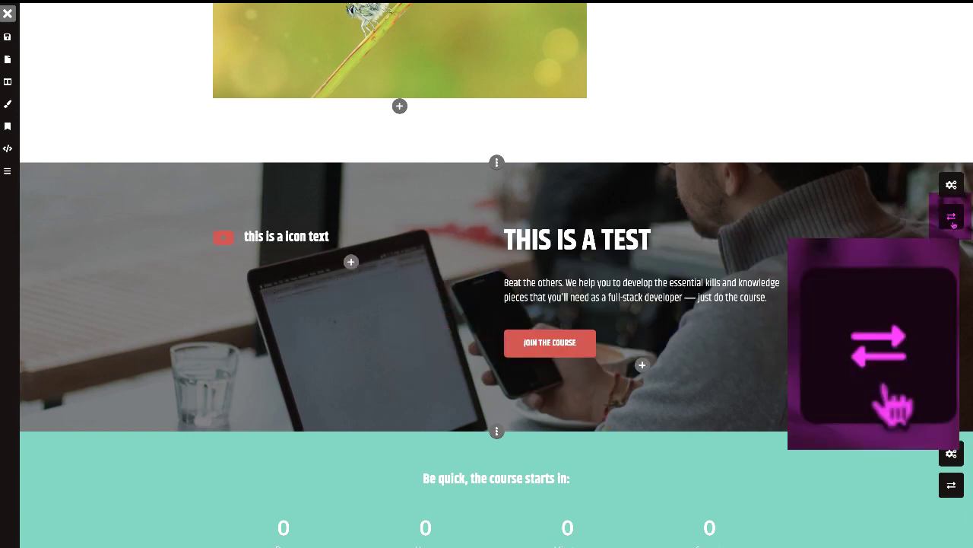
left_click(952, 220)
left_click(951, 185)
left_click(907, 154)
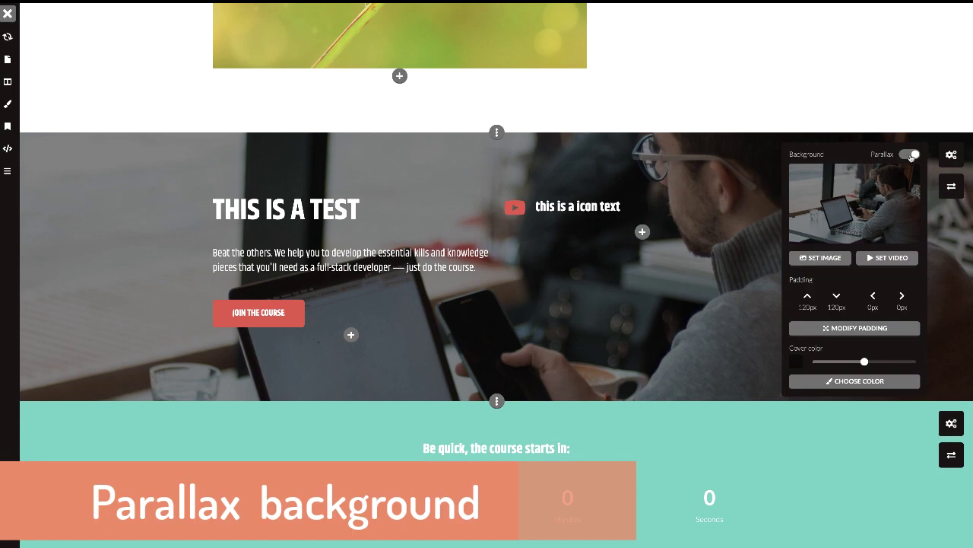
scroll(486, 372, "down", 3)
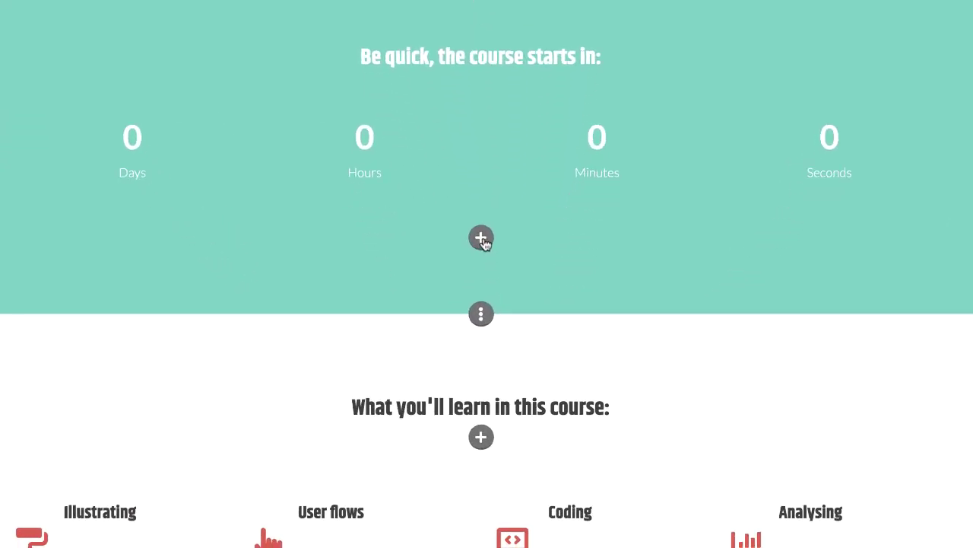
- Browse the element list for the countdown section and close it without adding anything
left_click(481, 238)
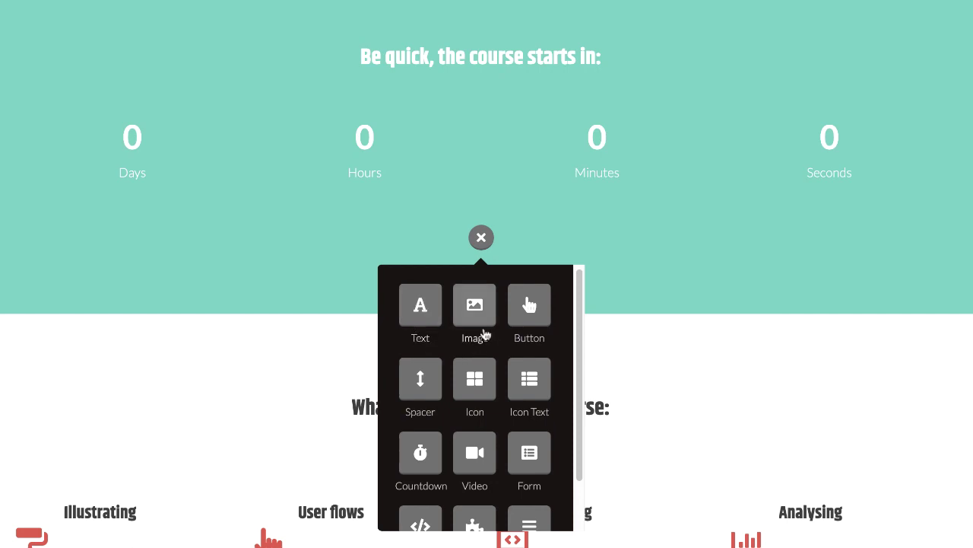
scroll(547, 354, "down", 1)
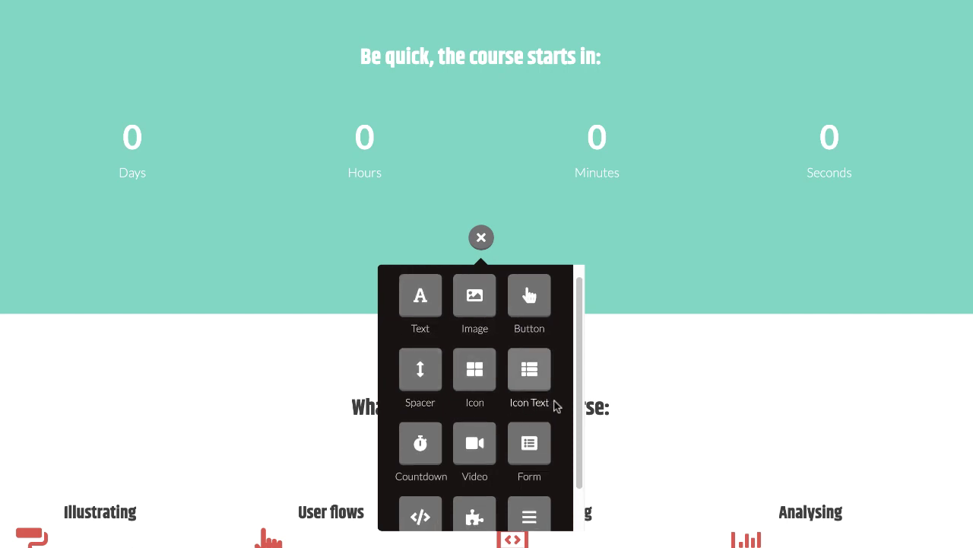
scroll(564, 410, "down", 2)
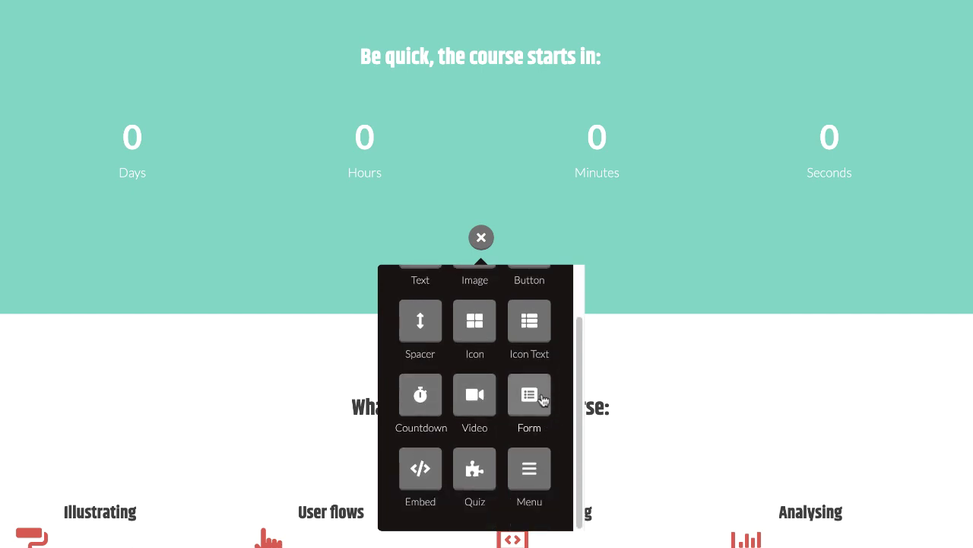
left_click(543, 472)
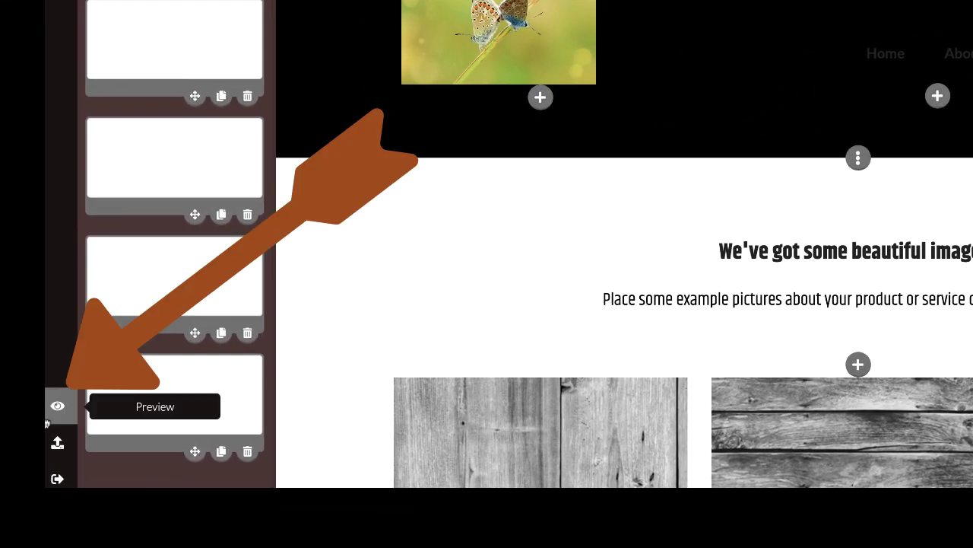
- Preview the page at laptop, tablet and phone widths
left_click(56, 410)
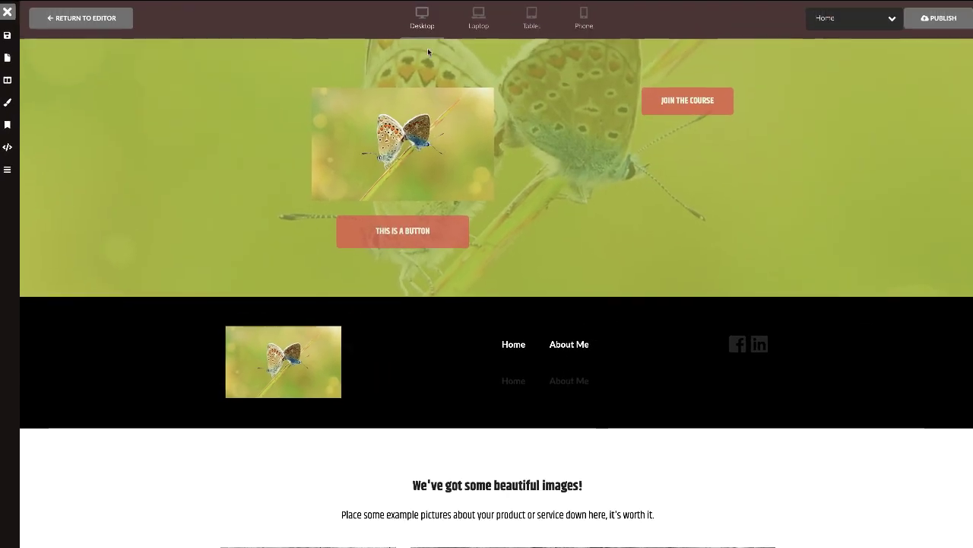
left_click(477, 28)
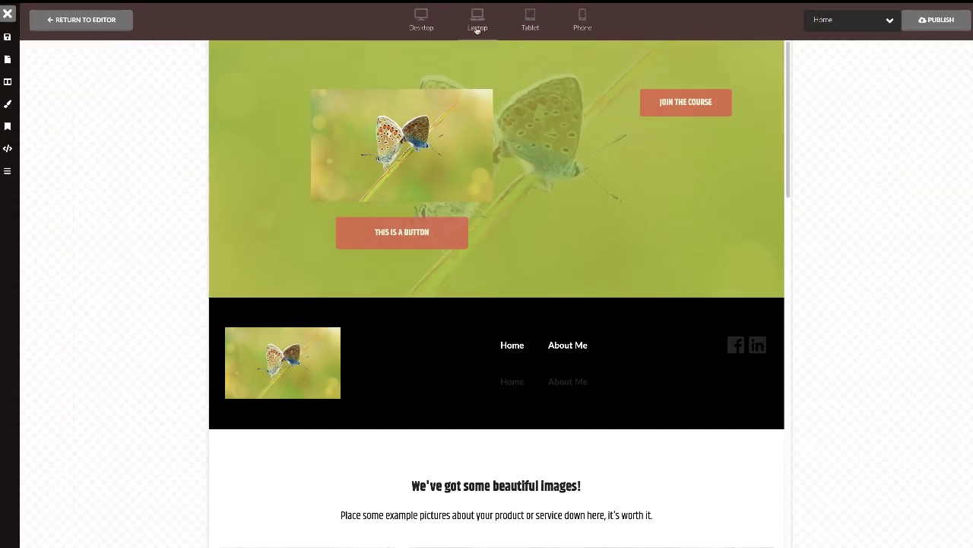
left_click(529, 20)
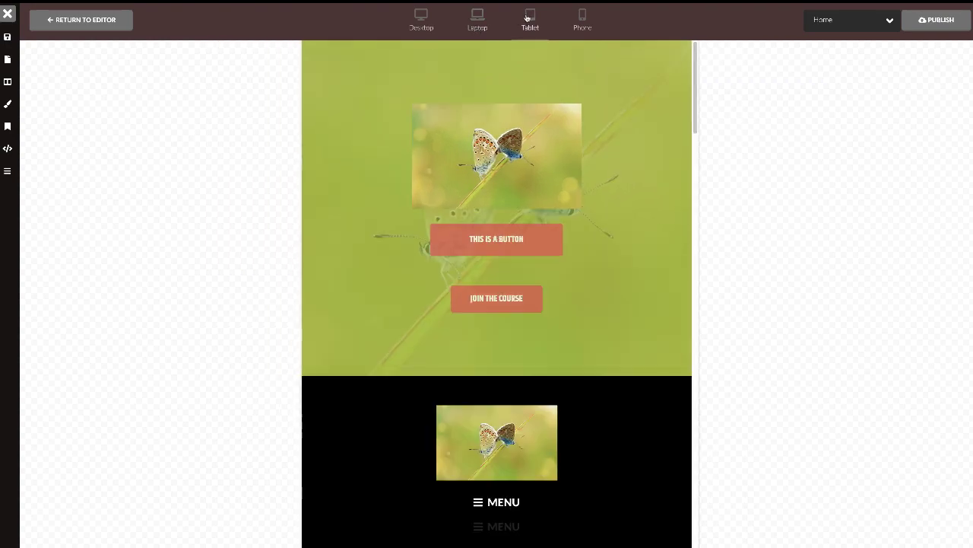
left_click(584, 19)
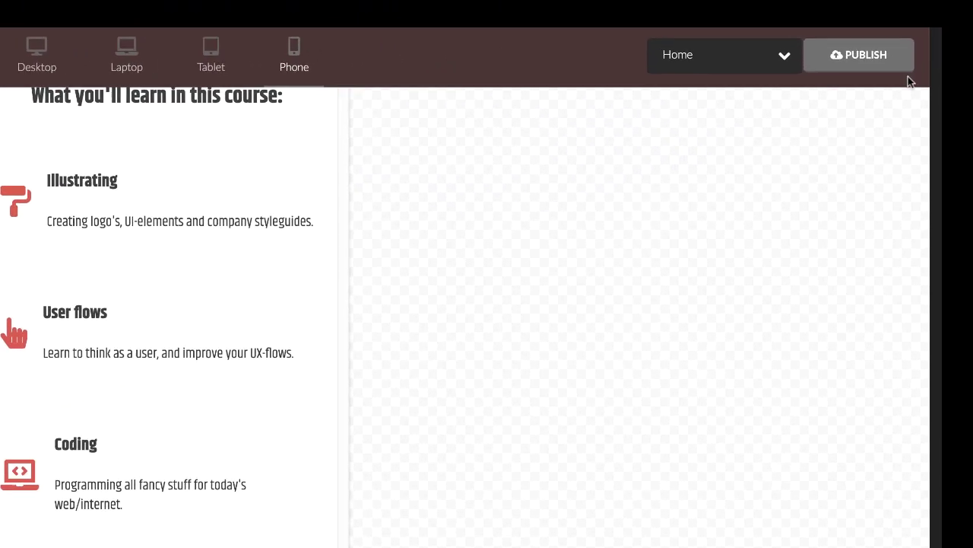
- Publish the project online from its publishing page
left_click(864, 70)
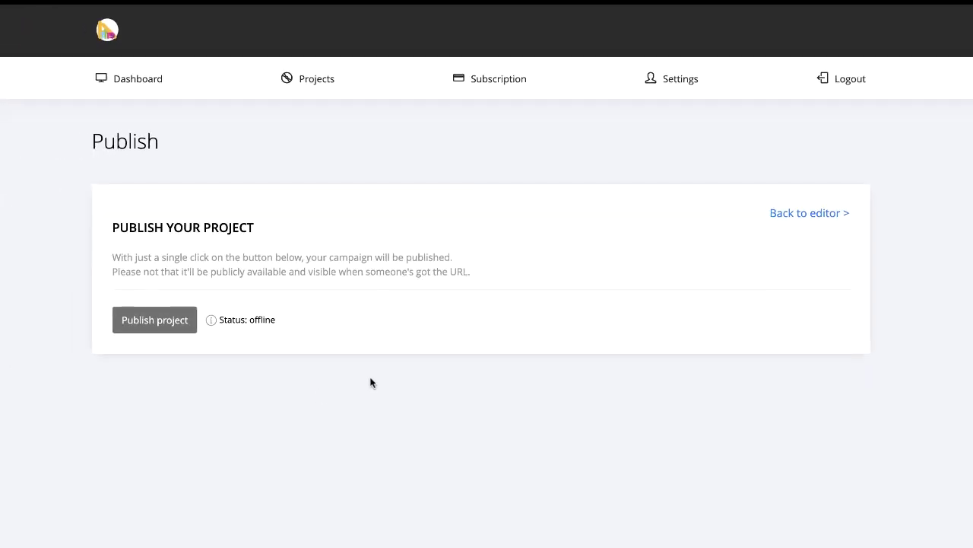
left_click_drag(271, 314, 222, 321)
left_click(129, 357)
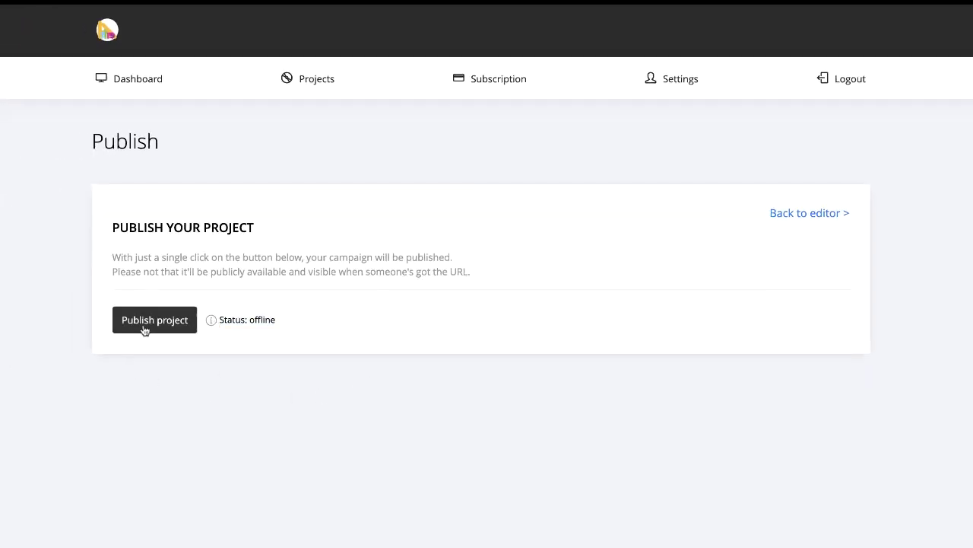
left_click(143, 327)
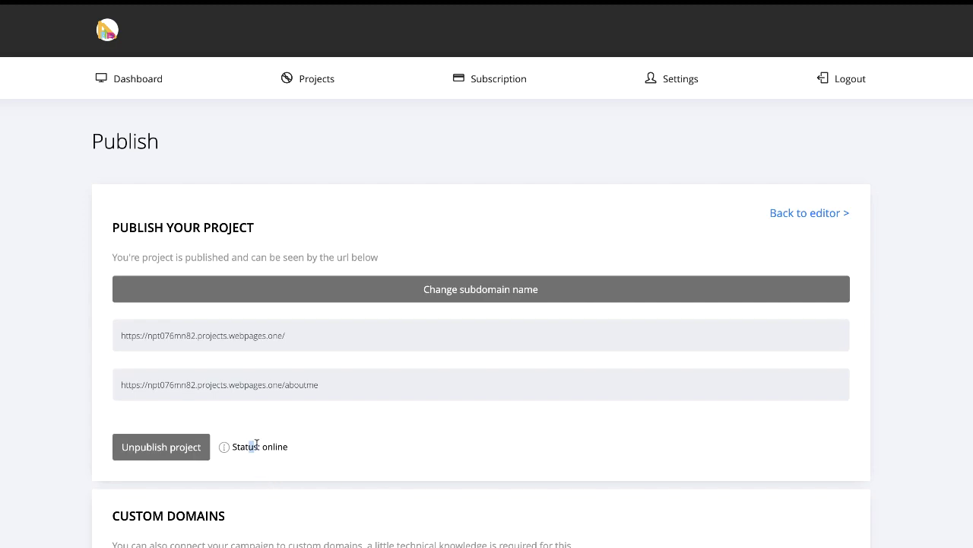
left_click_drag(256, 444, 402, 457)
left_click(403, 456)
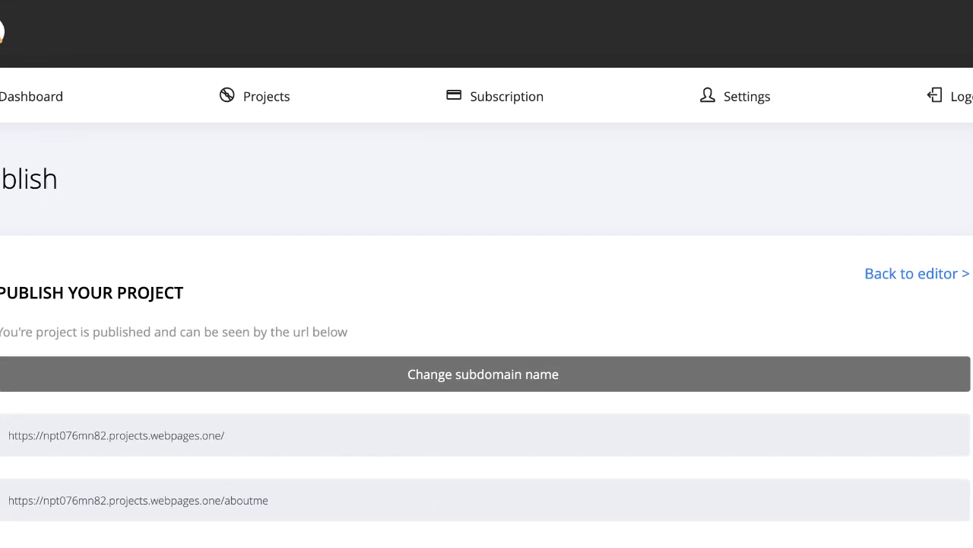
left_click(456, 289)
- Confirm the new custom subdomain name and copy the site's new published address
type("erinpak")
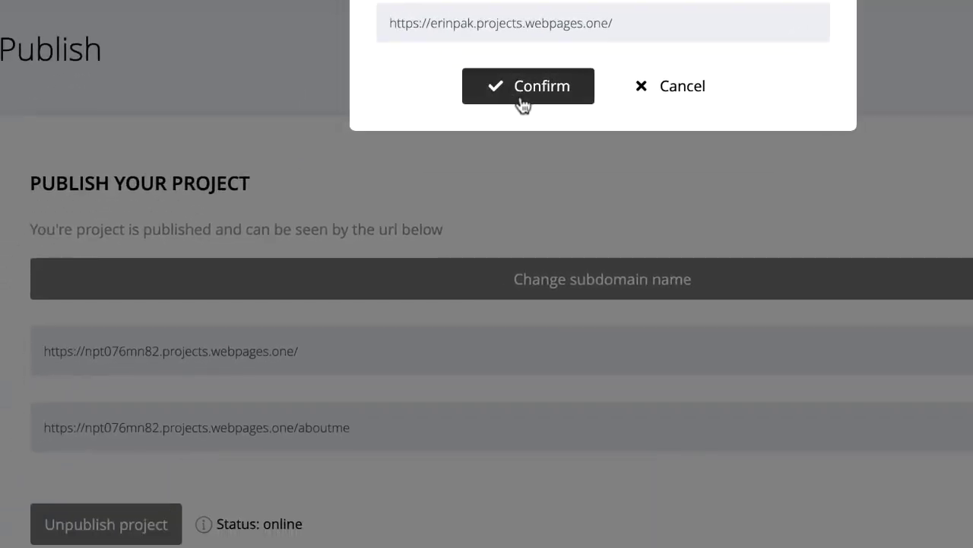
left_click(417, 222)
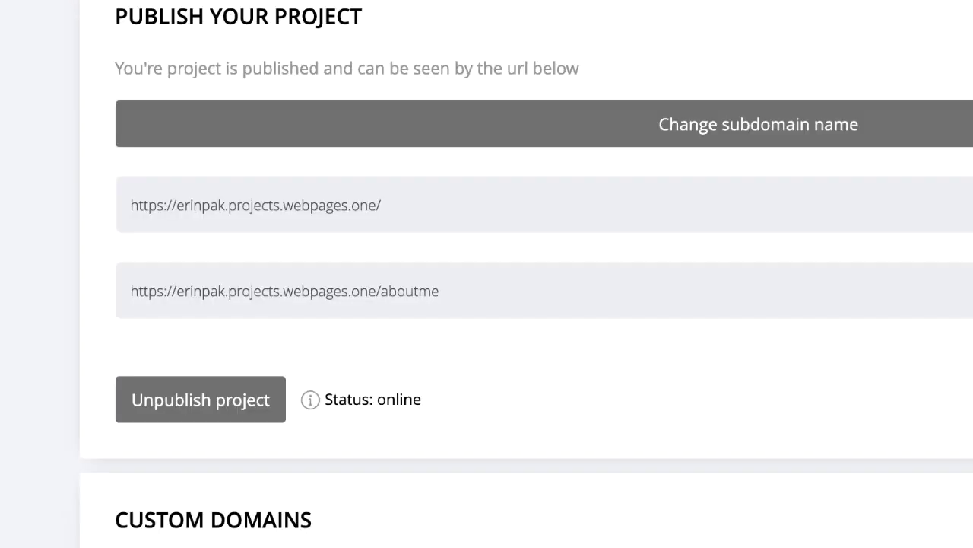
left_click_drag(388, 205, 89, 214)
key("ctrl+c")
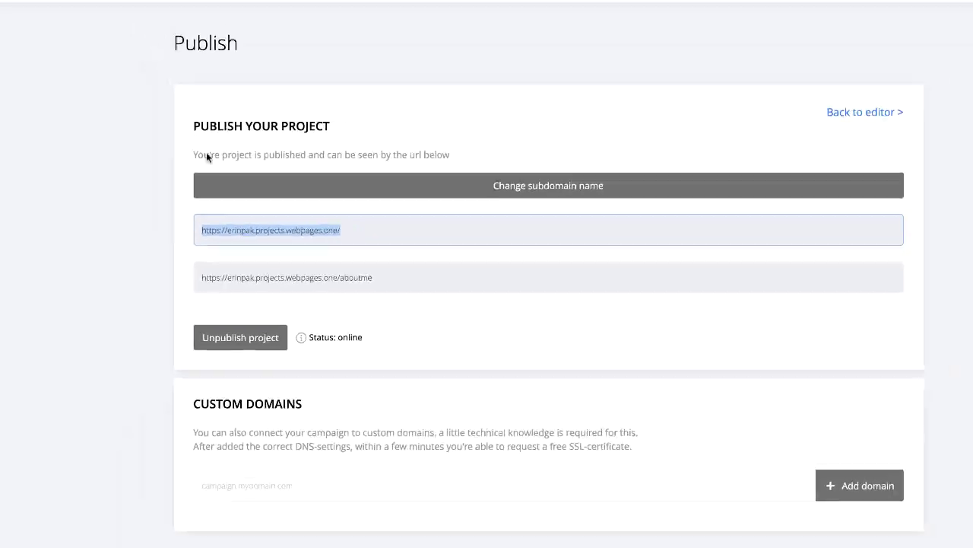
- Load the live site at the renamed address in a new tab and scroll through it
key("ctrl+t")
key("ctrl+v")
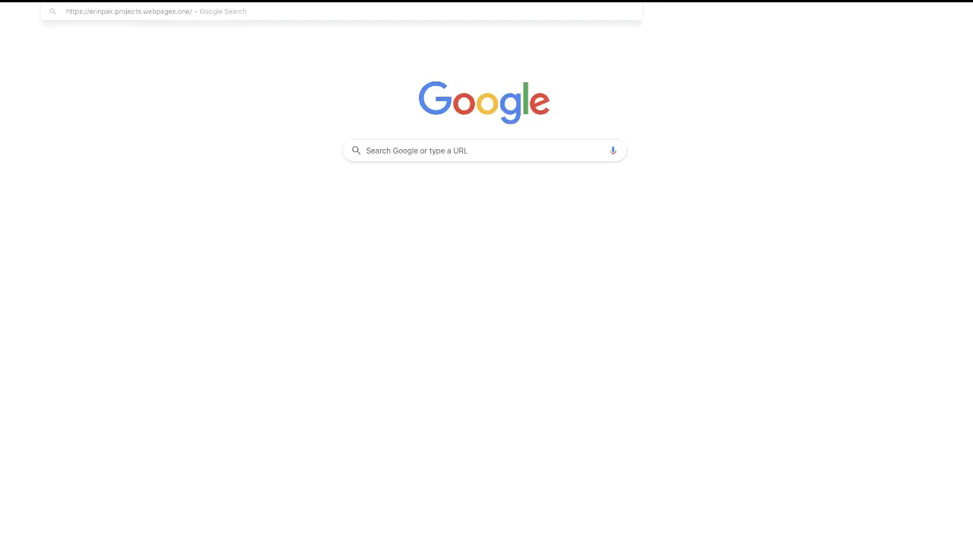
key("Return")
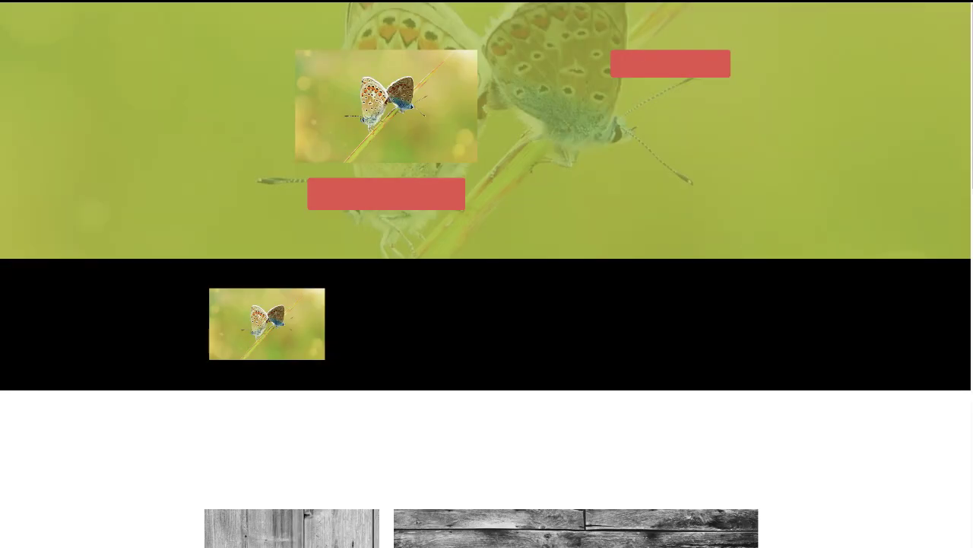
scroll(851, 192, "down", 5)
scroll(852, 192, "down", 10)
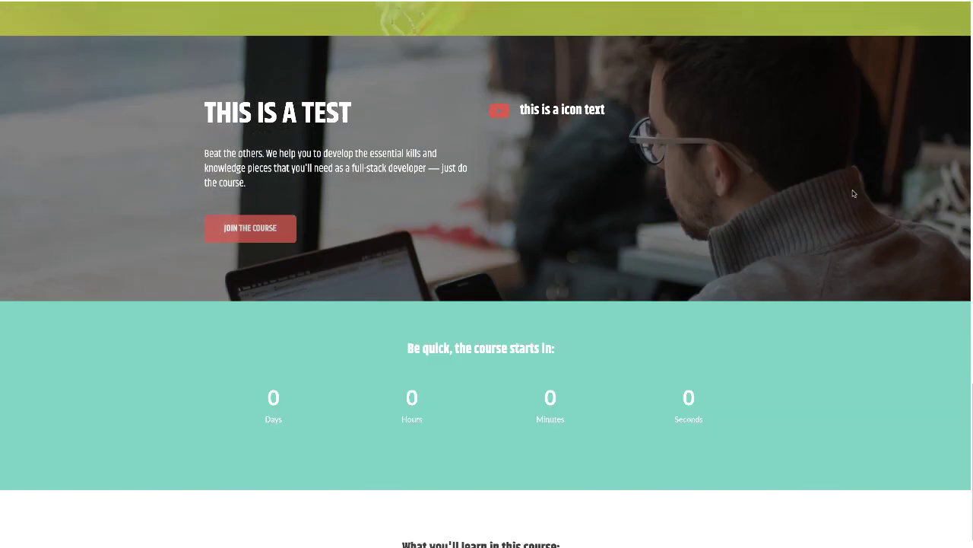
scroll(852, 192, "up", 10)
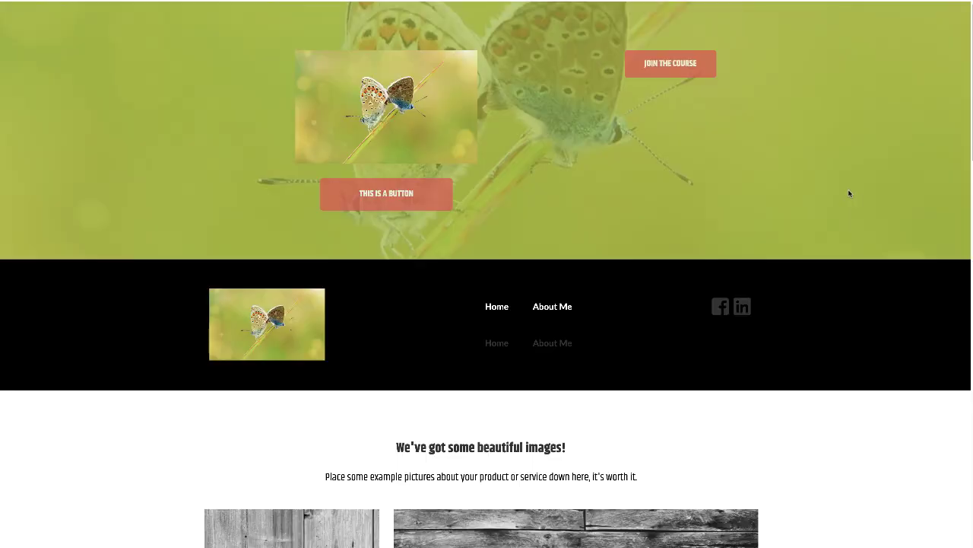
key("ctrl+w")
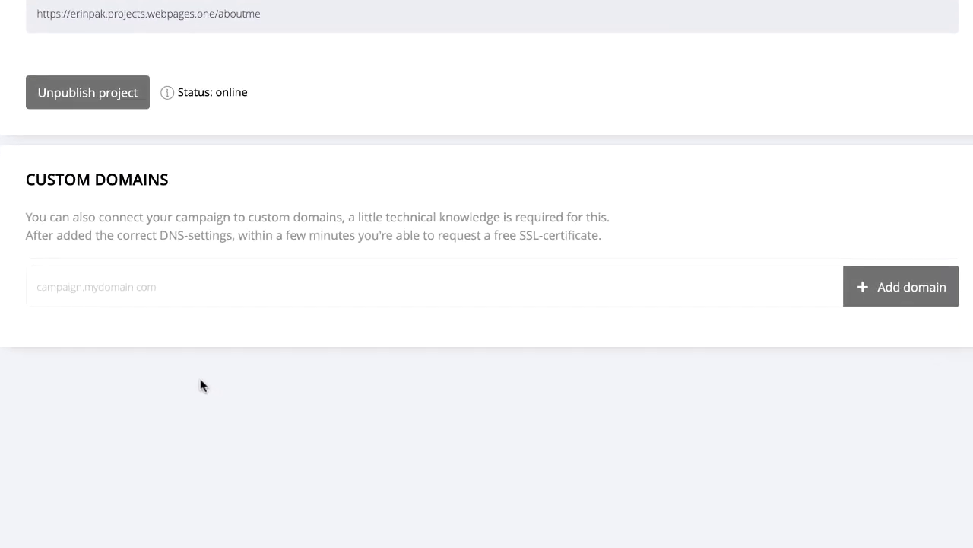
left_click(188, 286)
type("www")
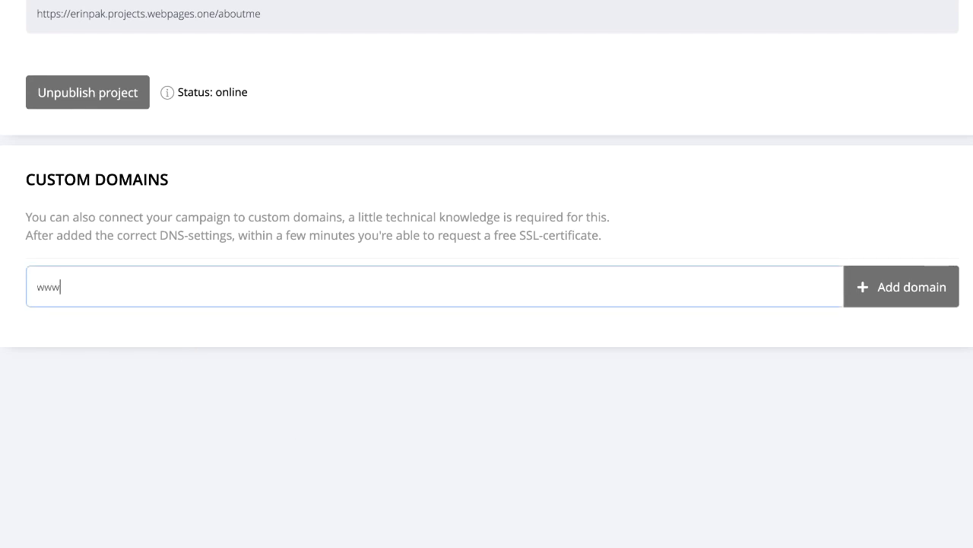
type(".domainname.com")
key("ctrl+a")
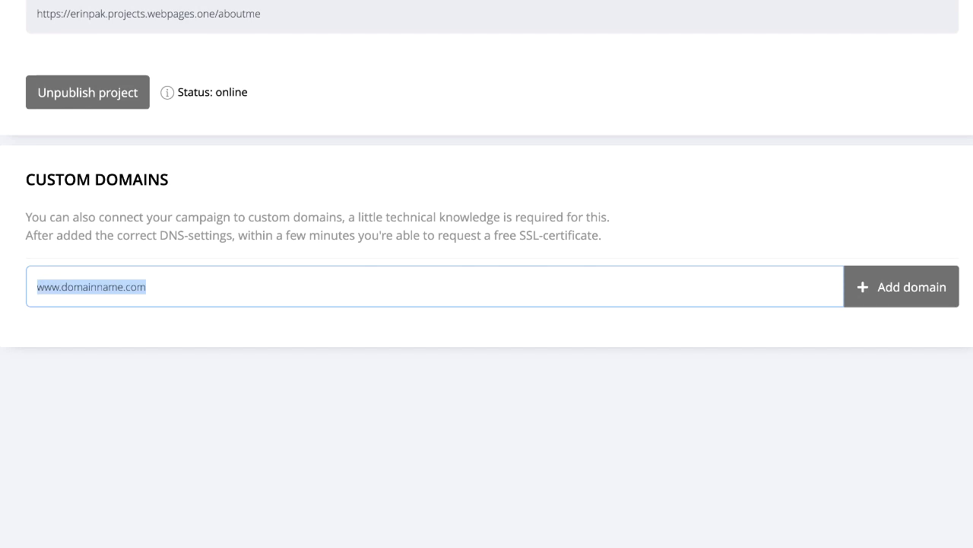
left_click(60, 327)
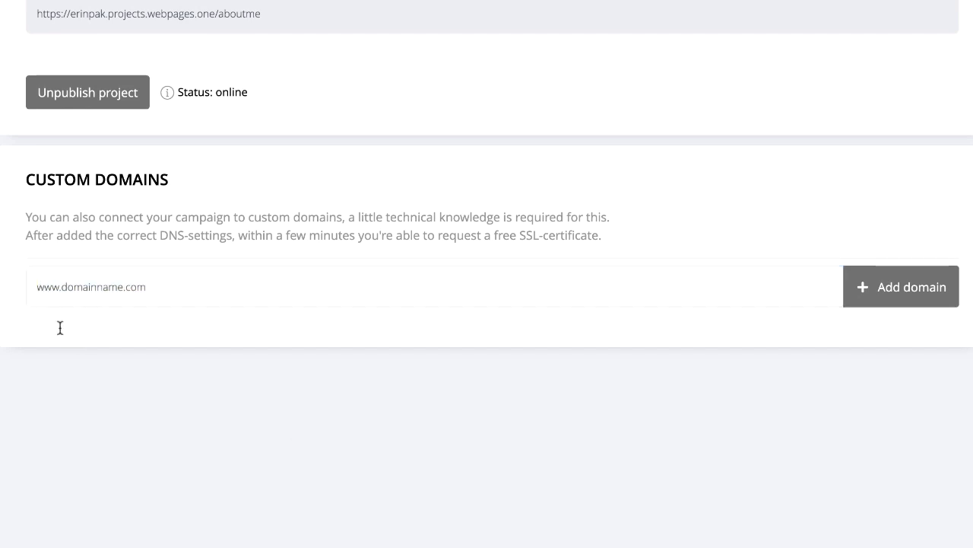
left_click(867, 292)
key("ctrl+v")
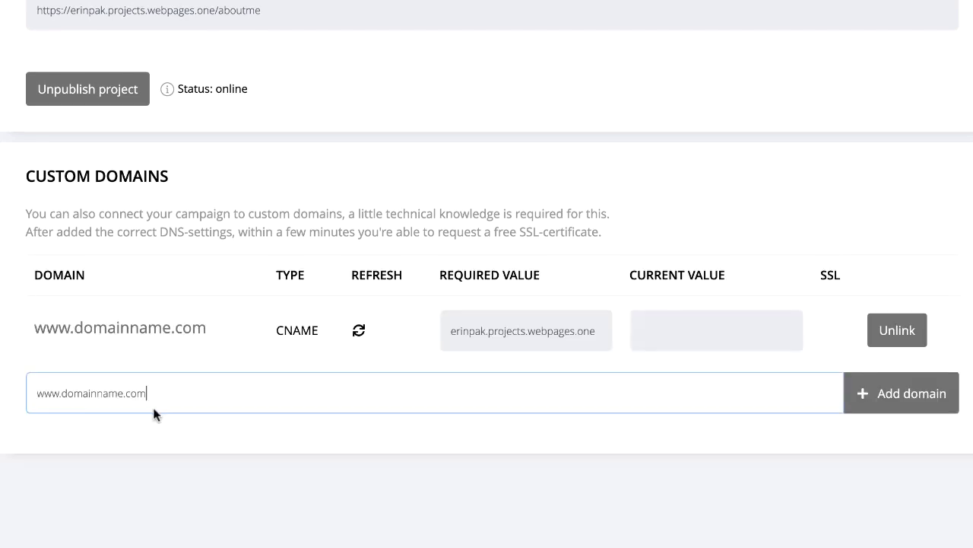
left_click_drag(61, 393, 8, 393)
key("BackSpace")
left_click(912, 404)
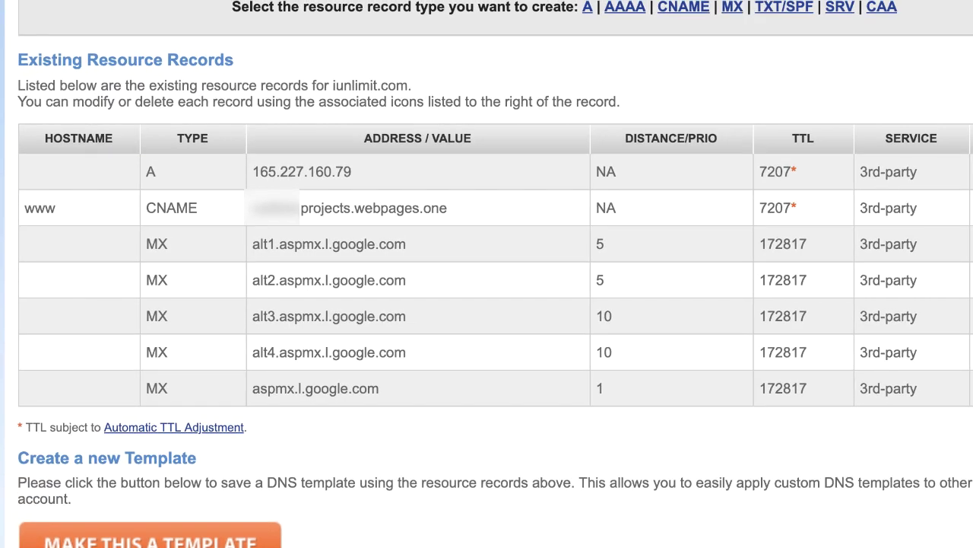
scroll(487, 274, "down", 1)
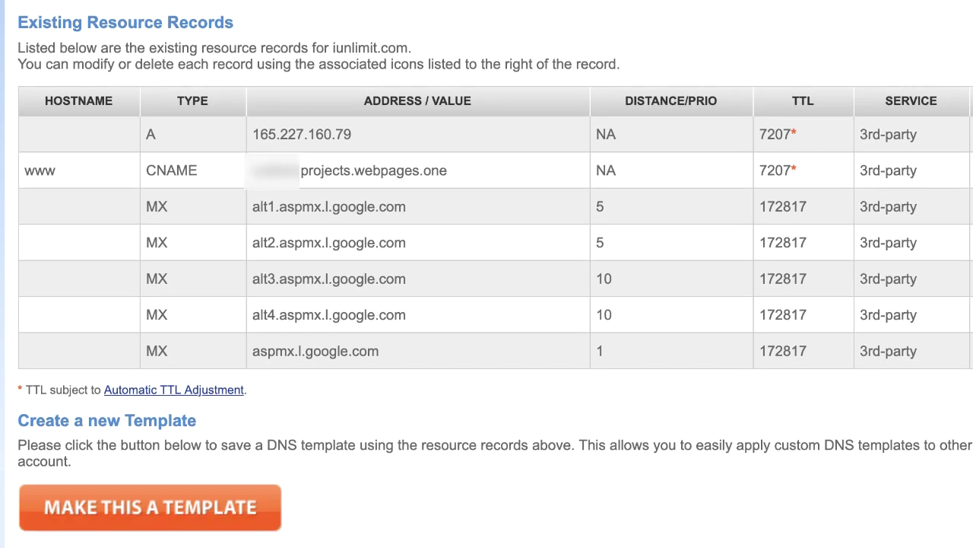
left_click_drag(365, 127, 248, 131)
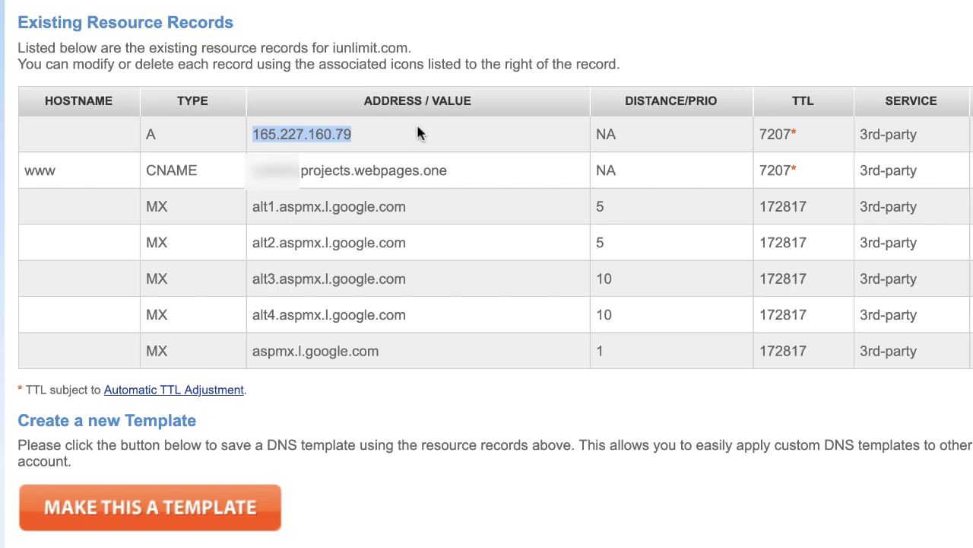
mouse_move(82, 175)
left_mouse_down()
mouse_move(17, 178)
mouse_move(92, 172)
left_mouse_up()
left_click(94, 171)
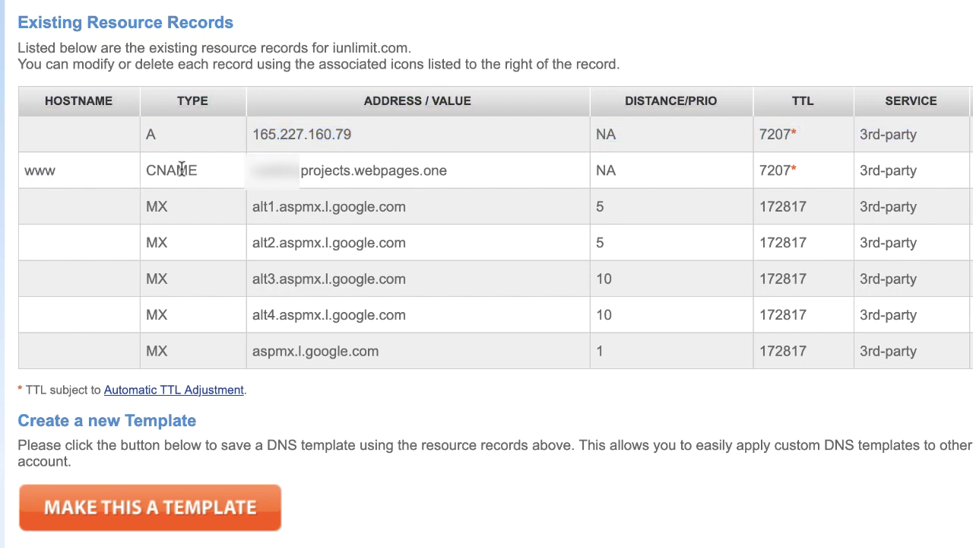
left_click_drag(202, 170, 149, 166)
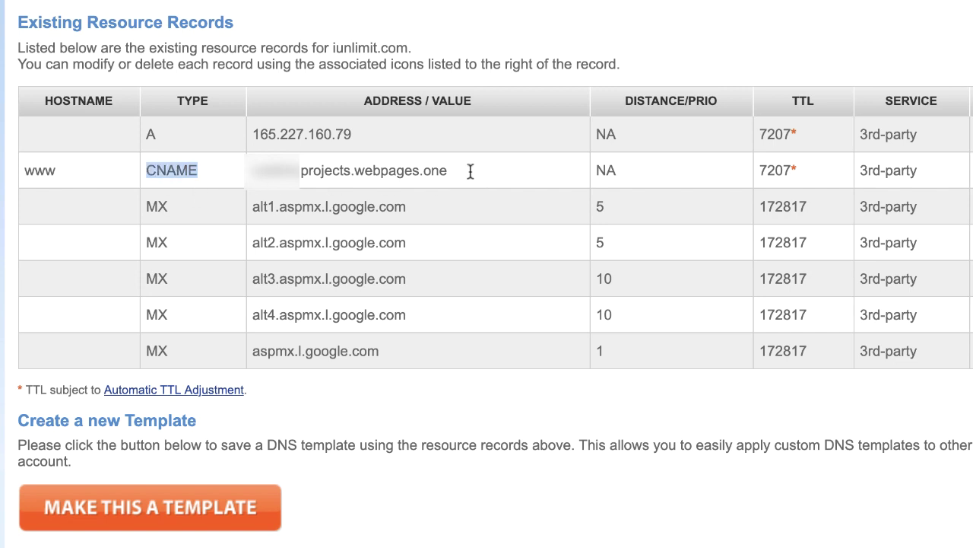
left_click_drag(465, 170, 251, 186)
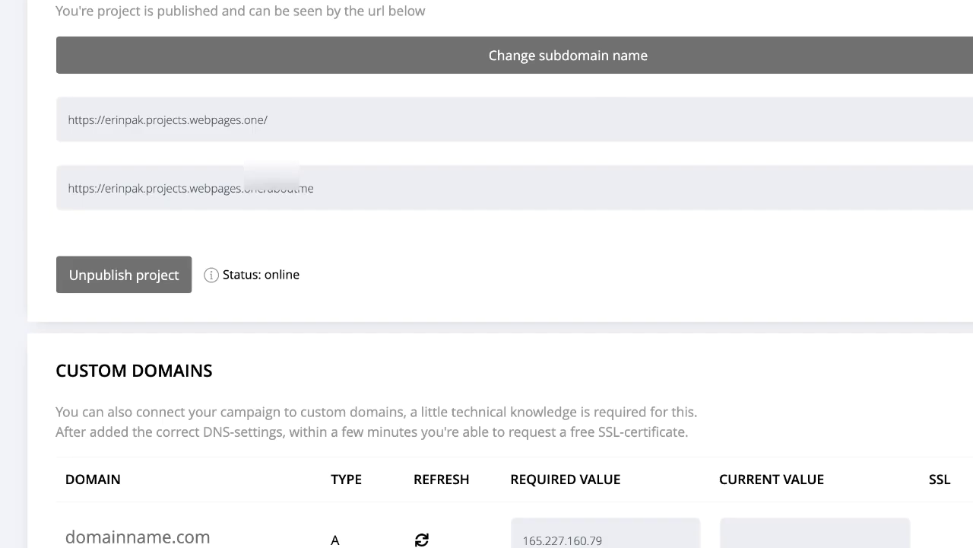
- Compare the published address, the required A value 165.227.160.79 and the www CNAME value
left_click(332, 118)
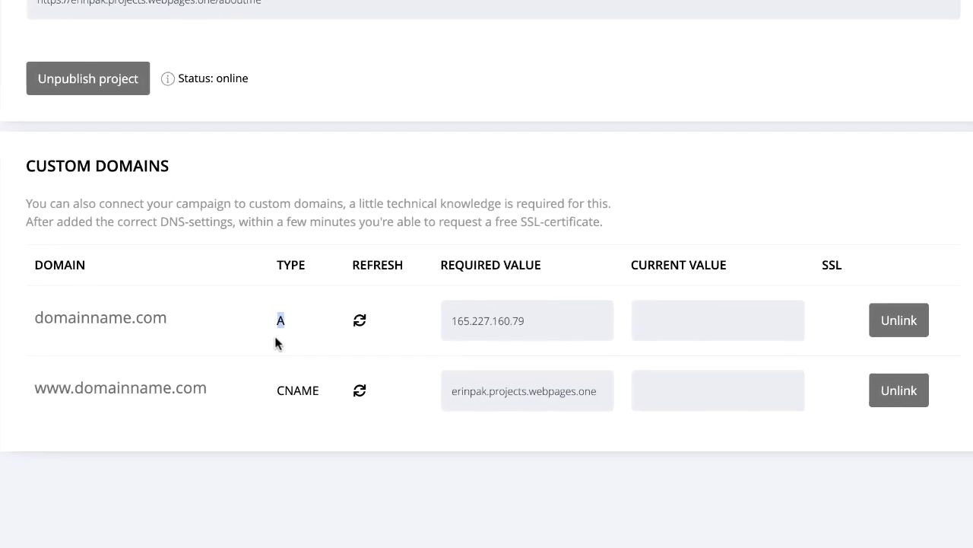
left_click(513, 540)
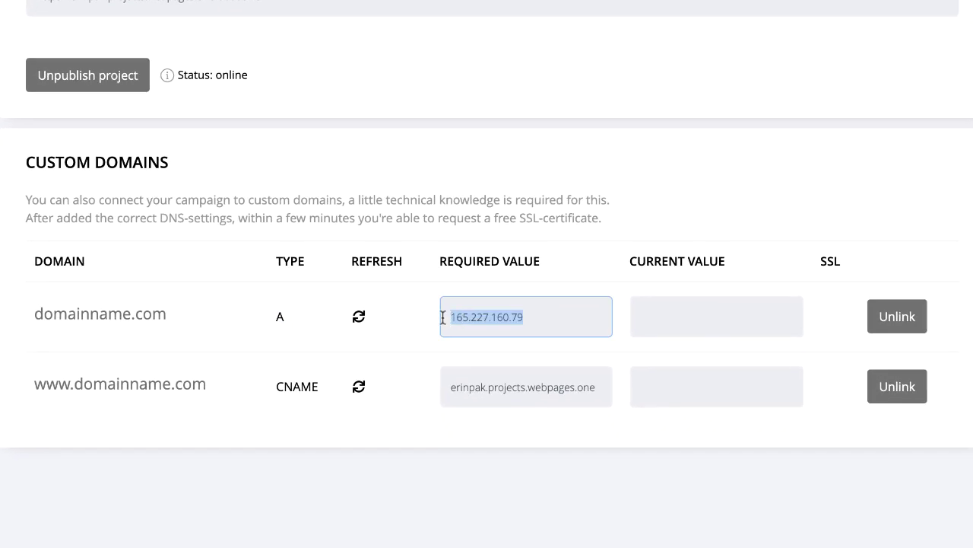
left_click_drag(321, 386, 267, 390)
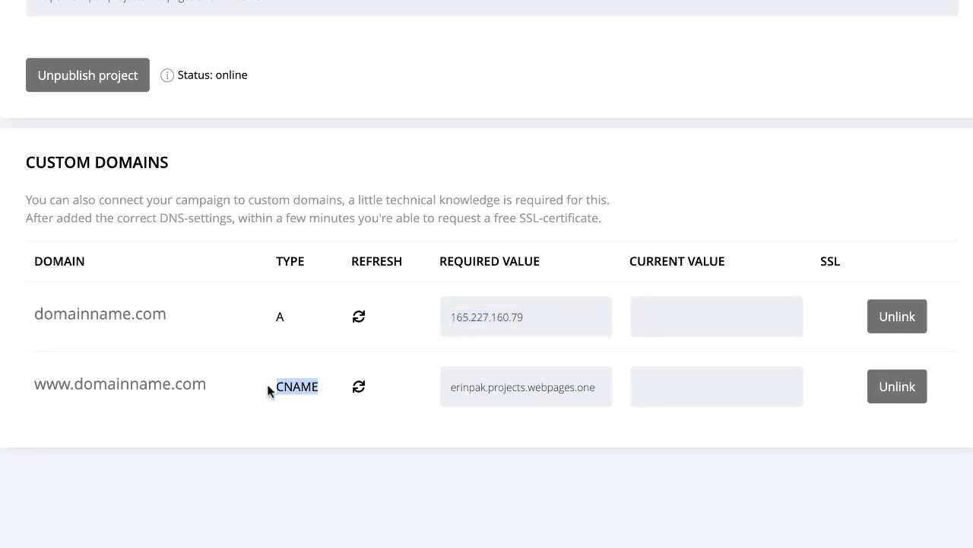
left_click(446, 389)
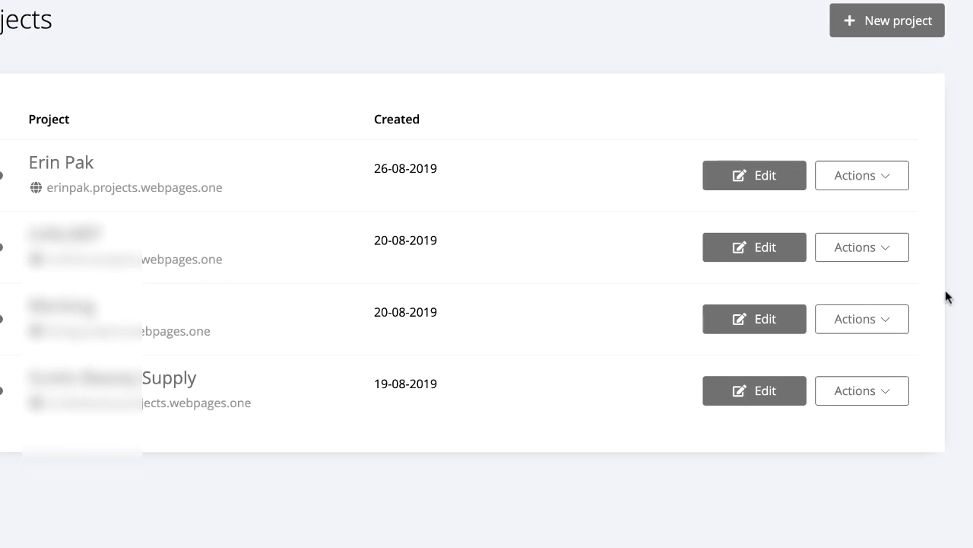
- Open the third project's publish settings and check that its custom domains show Ssl active
left_click(889, 322)
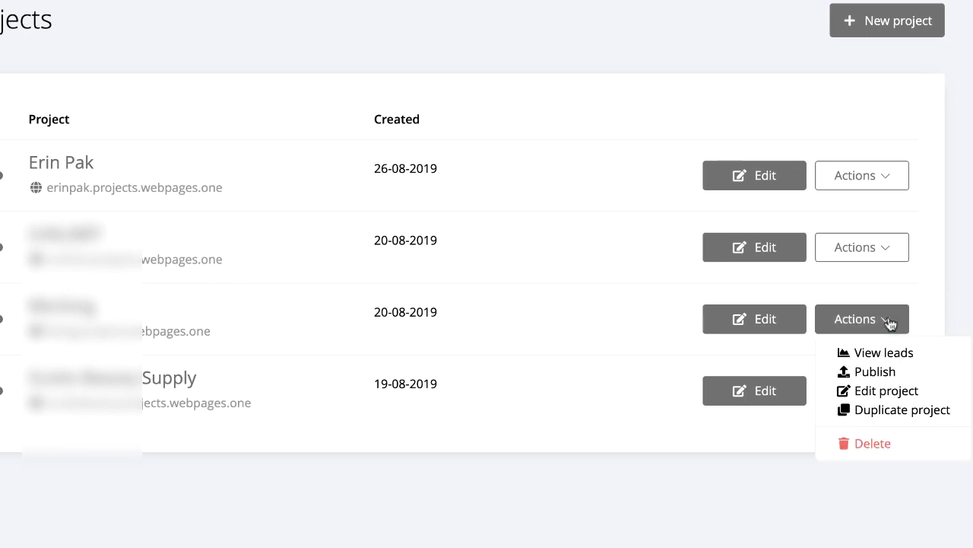
left_click(882, 372)
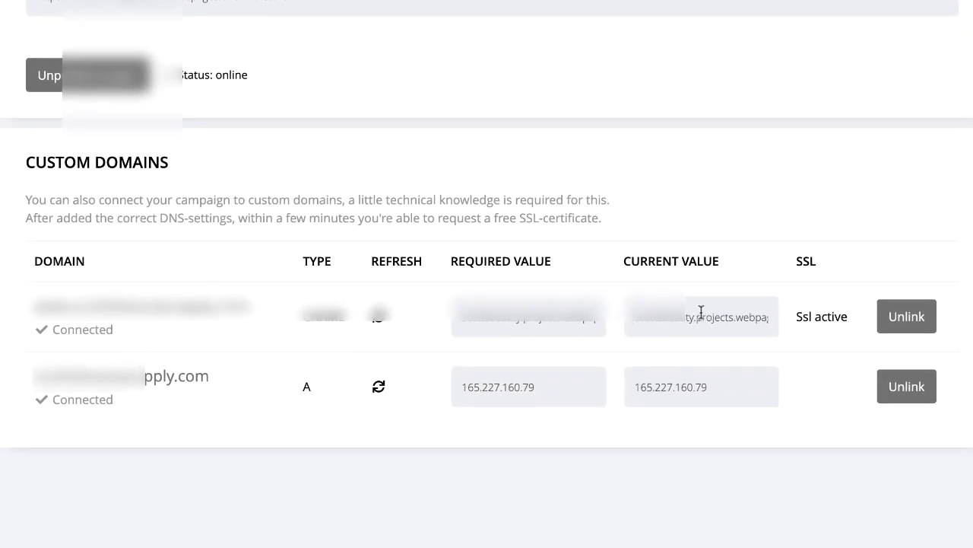
left_click_drag(857, 318, 792, 316)
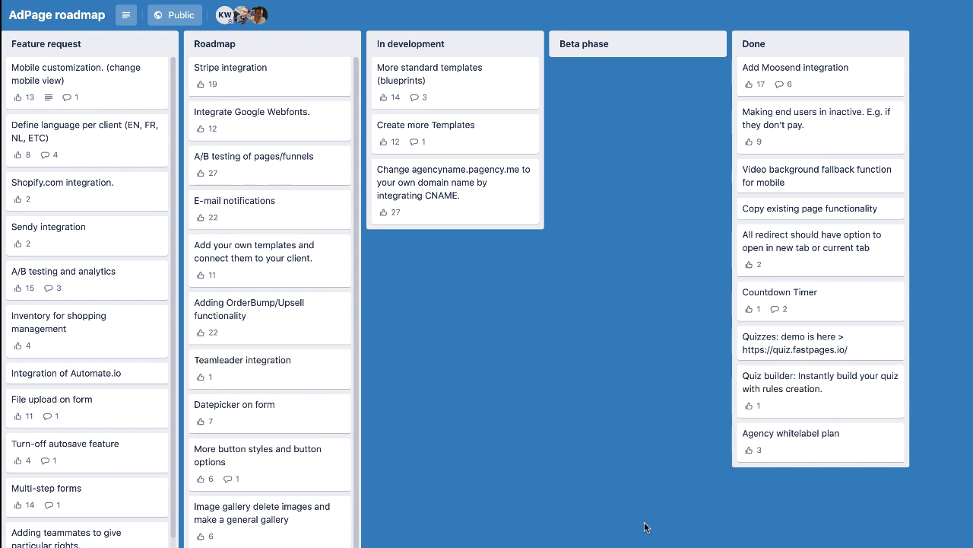
scroll(306, 339, "down", 1)
scroll(314, 339, "down", 6)
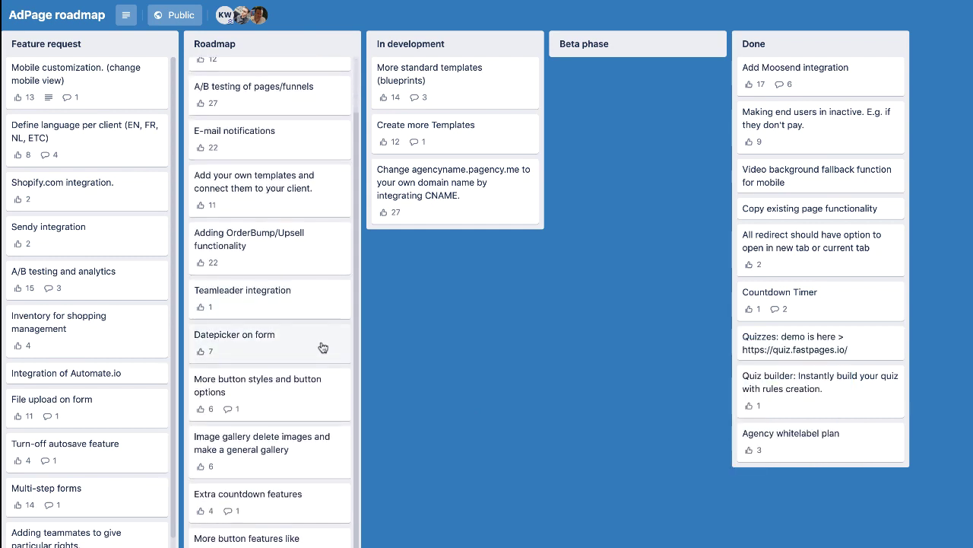